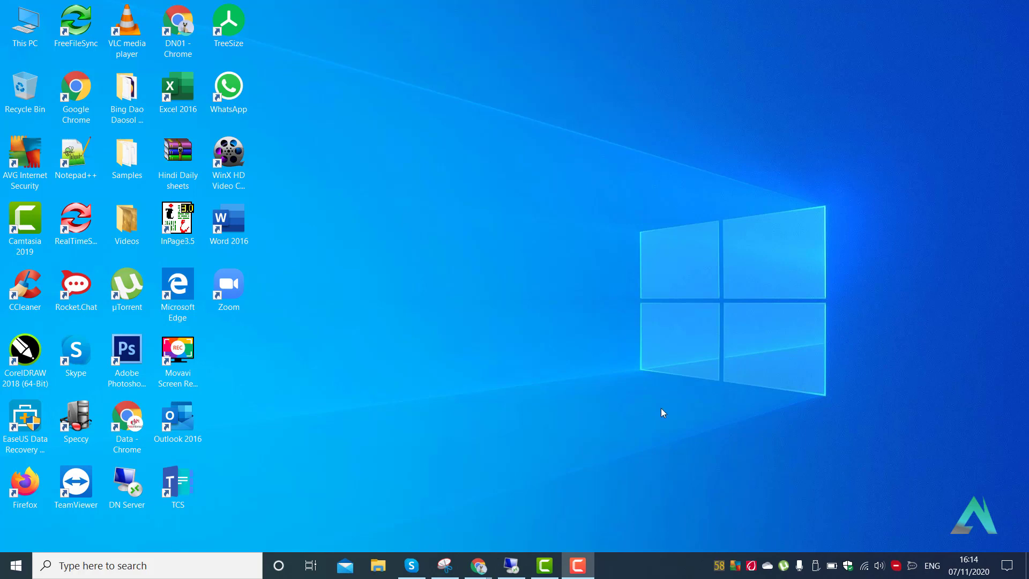
Add a new Chrome profile under the person's name, keeping the default option to create a desktop shortcut.
mouse_move(479, 572)
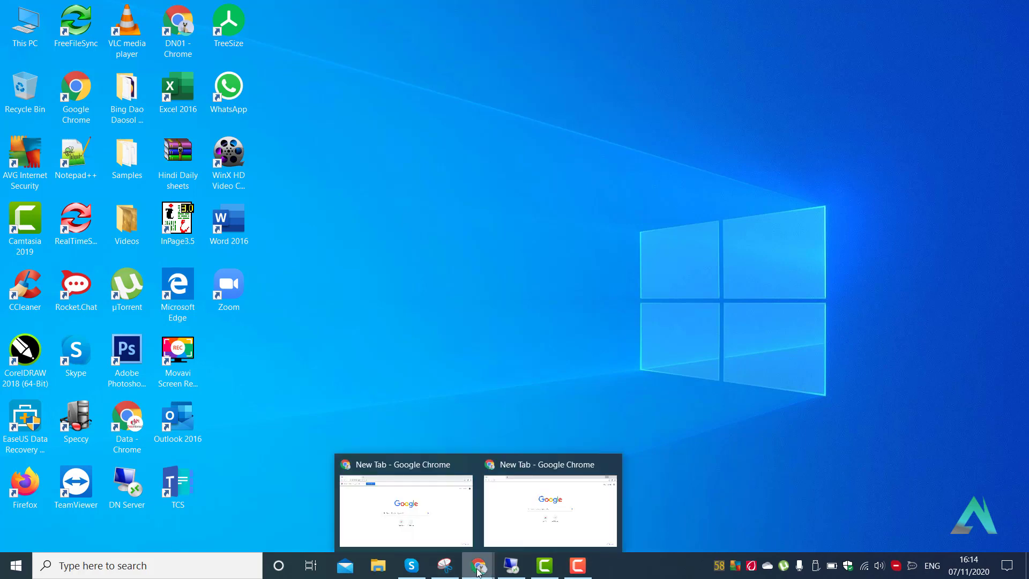
click(504, 519)
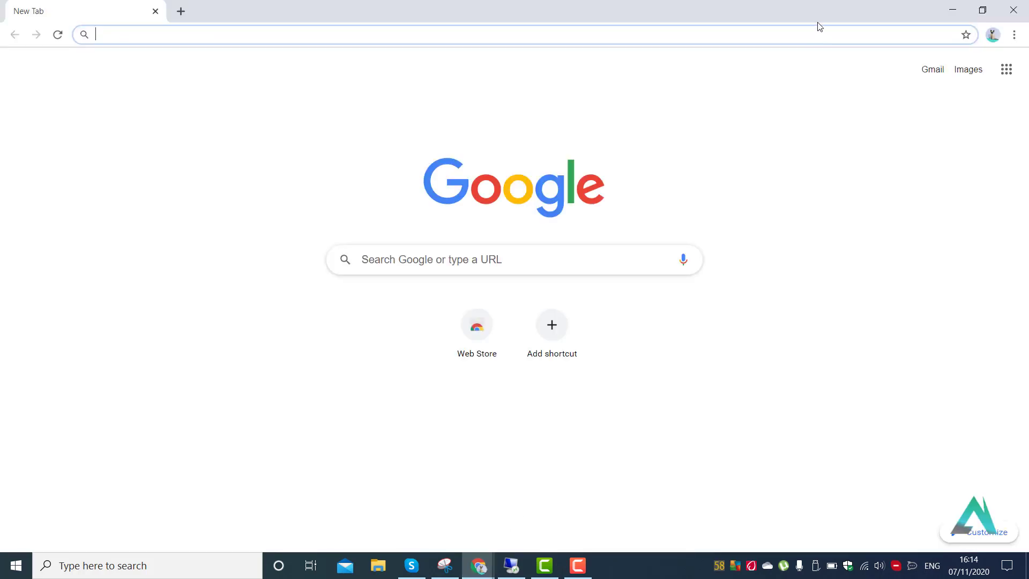
click(994, 40)
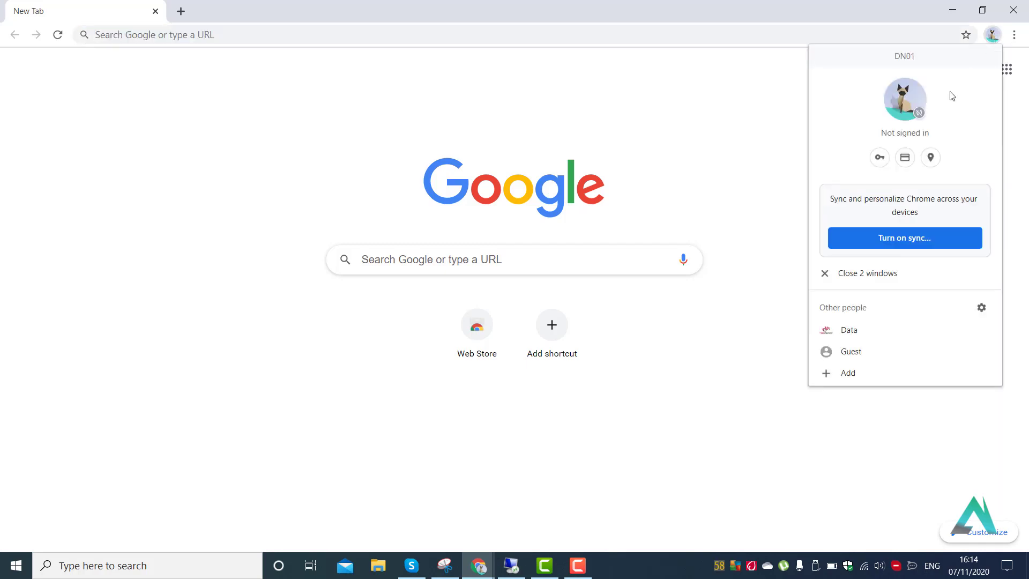
click(852, 375)
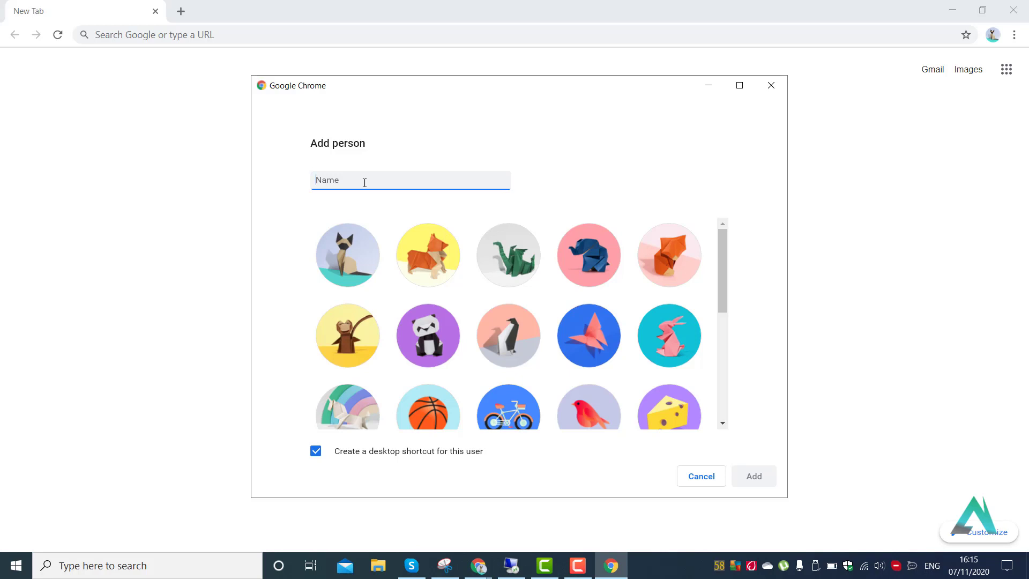
text(Aadil)
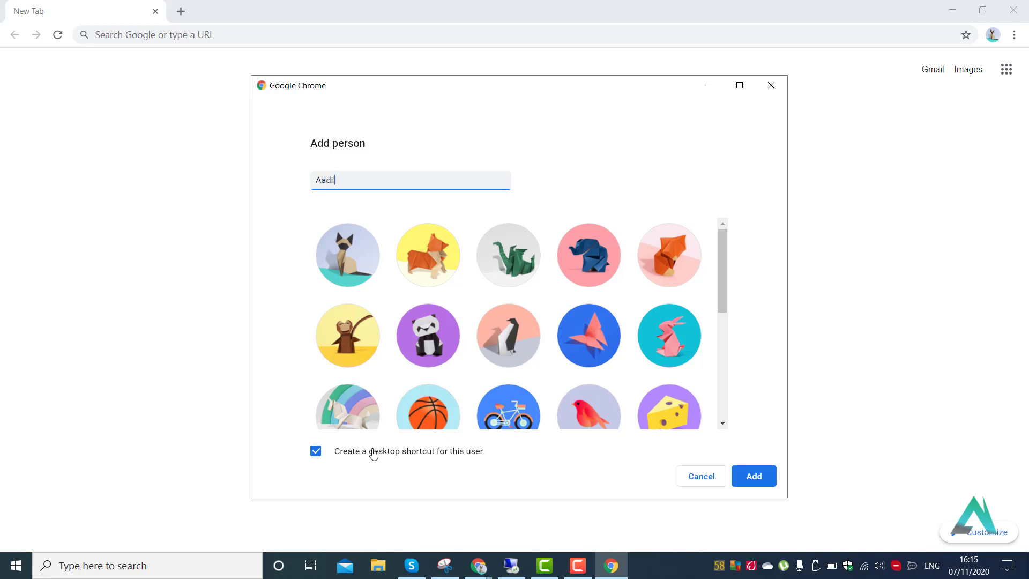
click(752, 476)
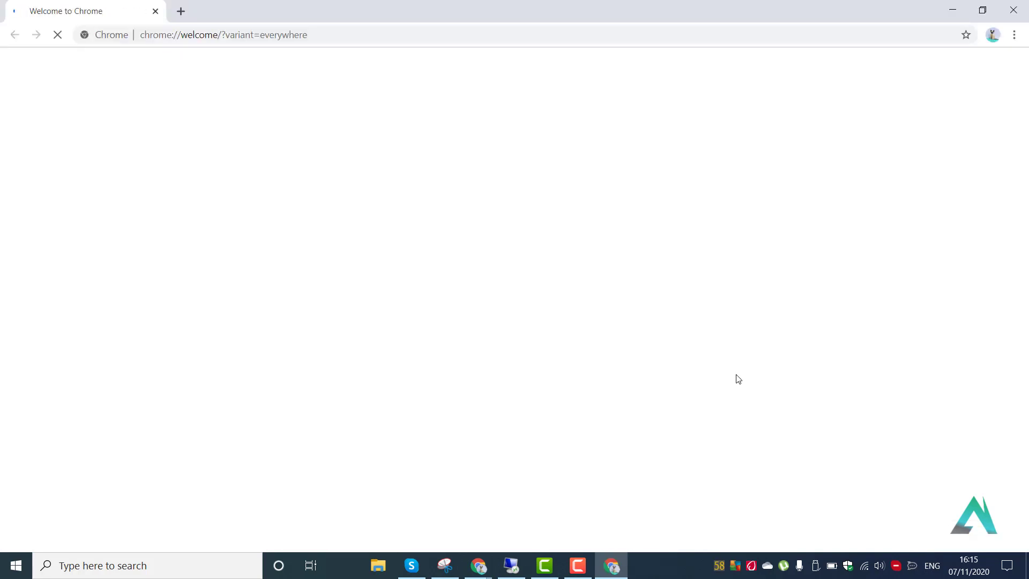
Choose to sign in as an existing Chrome user and get the account e-mail field ready for entry.
click(710, 352)
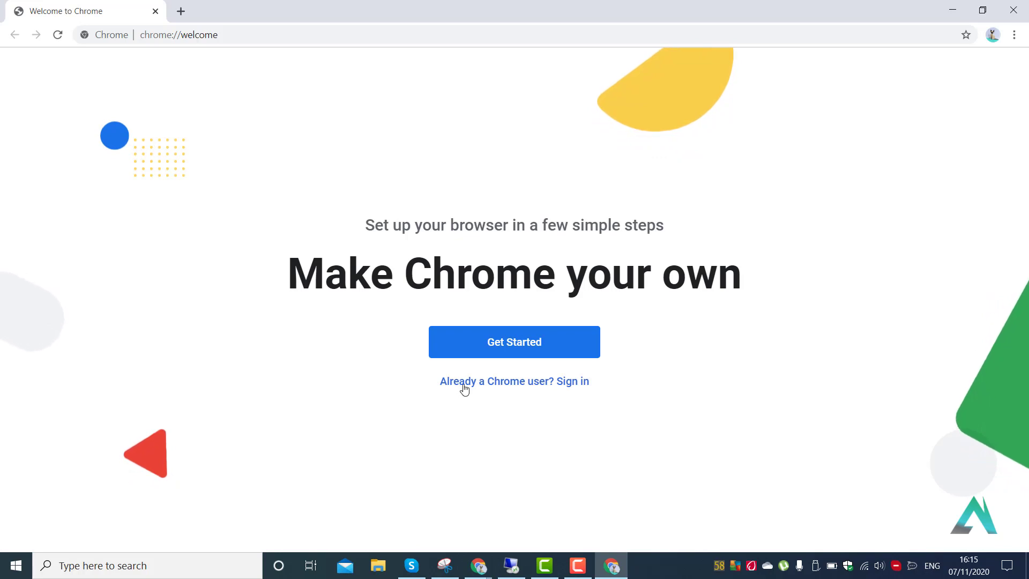
click(539, 385)
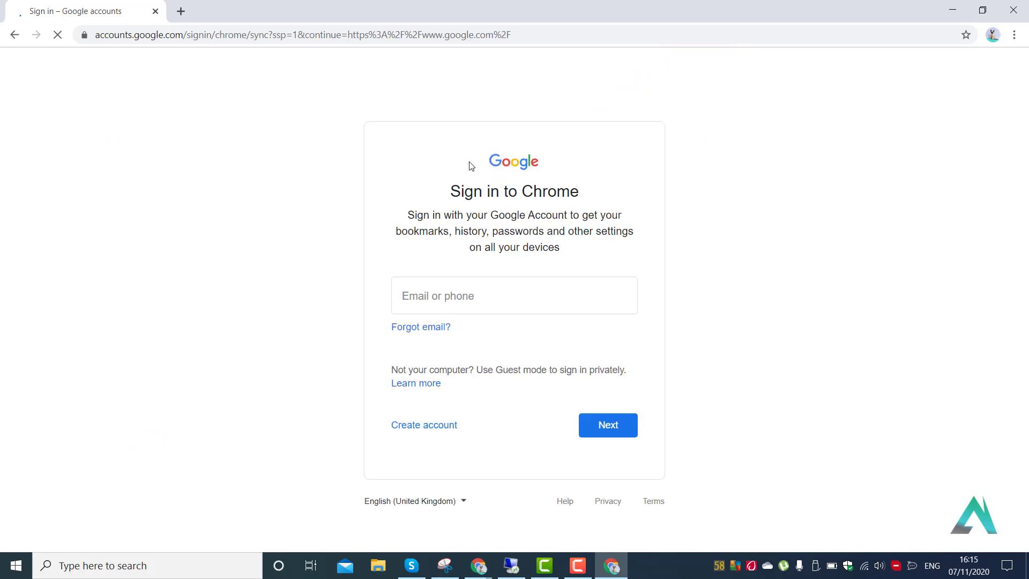
click(466, 309)
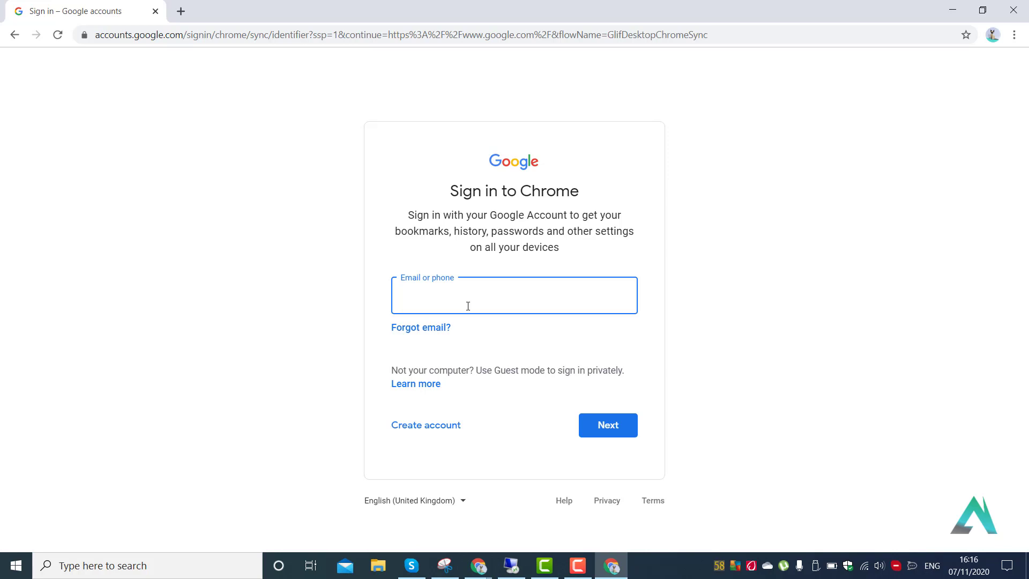
Copy the worker account's e-mail from the Live Production Word document in the remote session and submit it in the Chrome sign-in form.
click(514, 566)
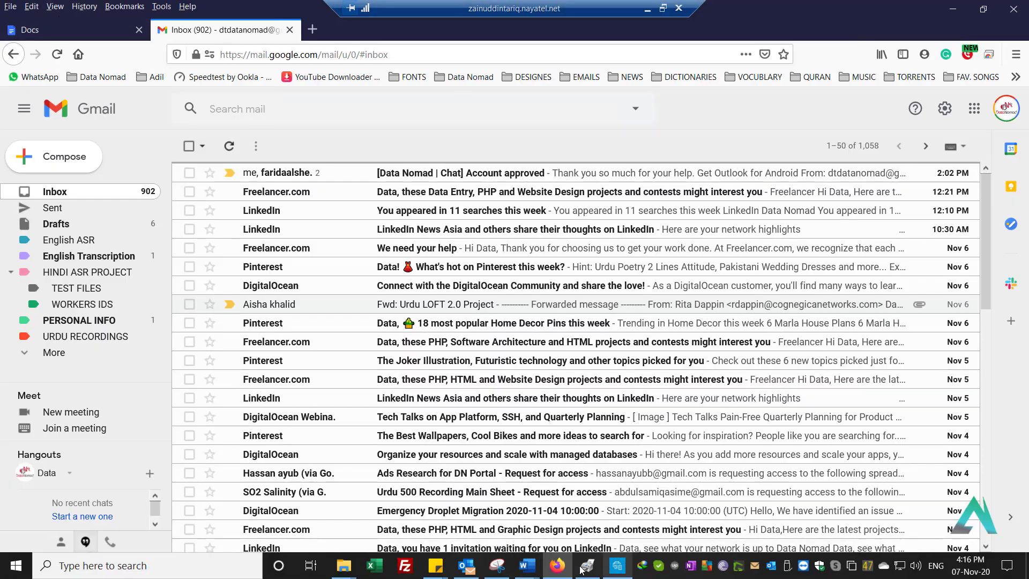
mouse_move(536, 570)
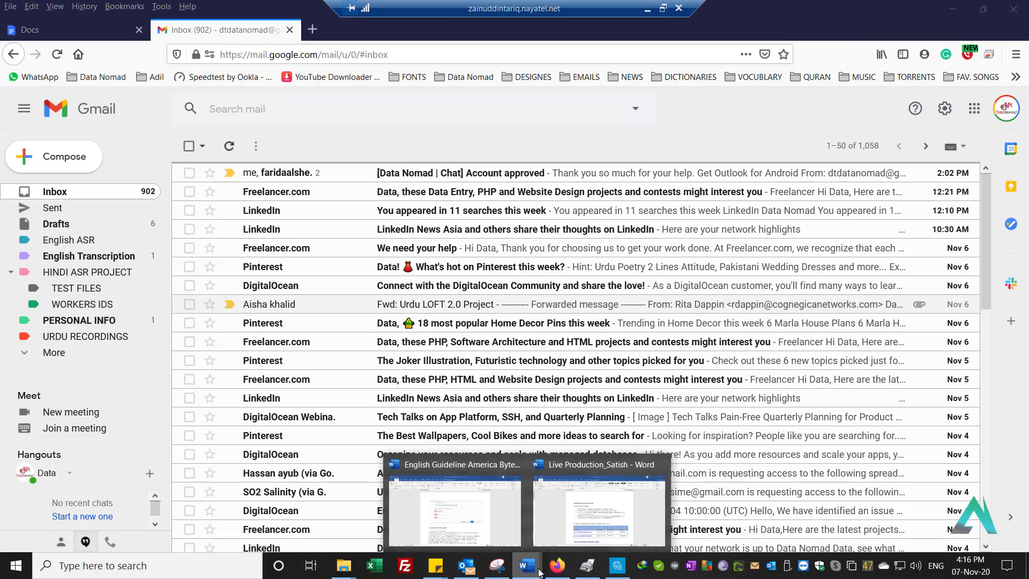
click(570, 519)
drag(460, 472, 320, 473)
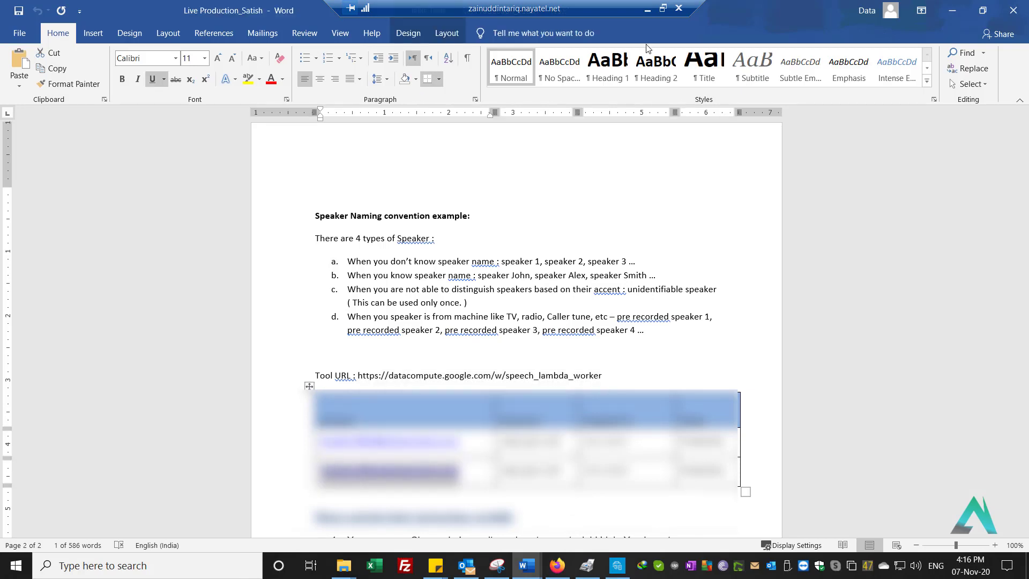
click(647, 9)
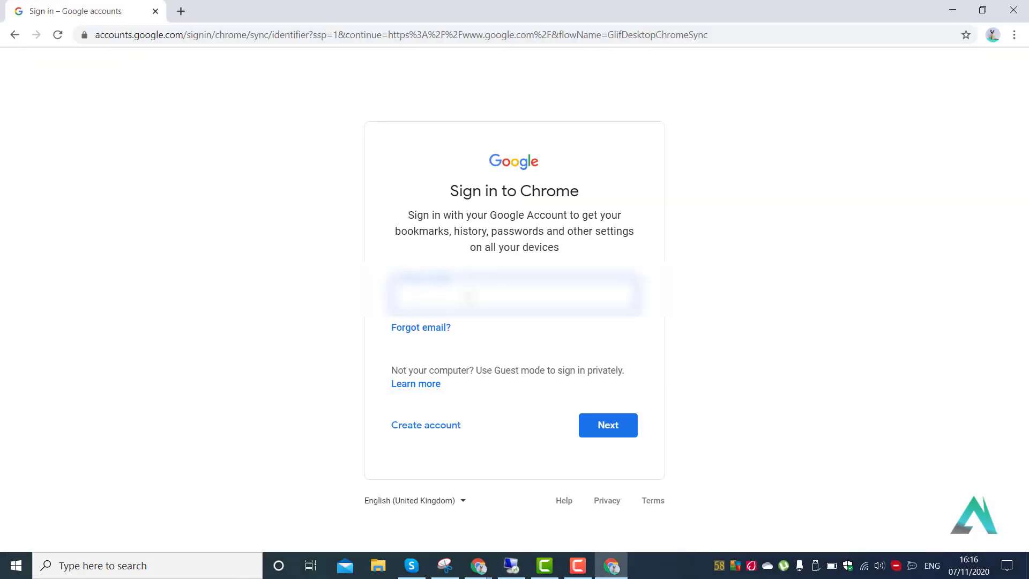
key(ctrl+v)
click(607, 427)
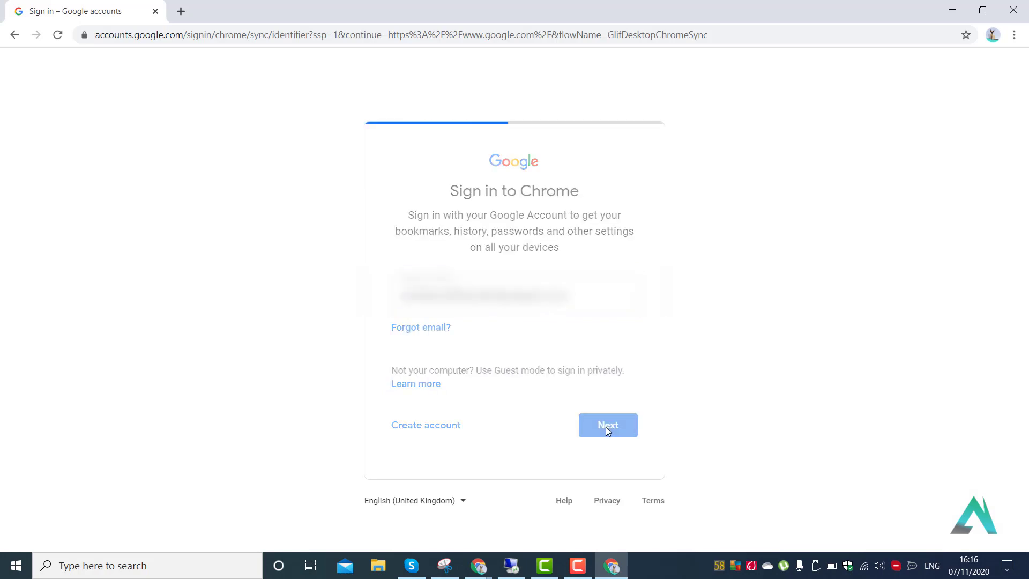
Copy the account password from the Word document's table and submit it in the Google sign-in form.
click(518, 563)
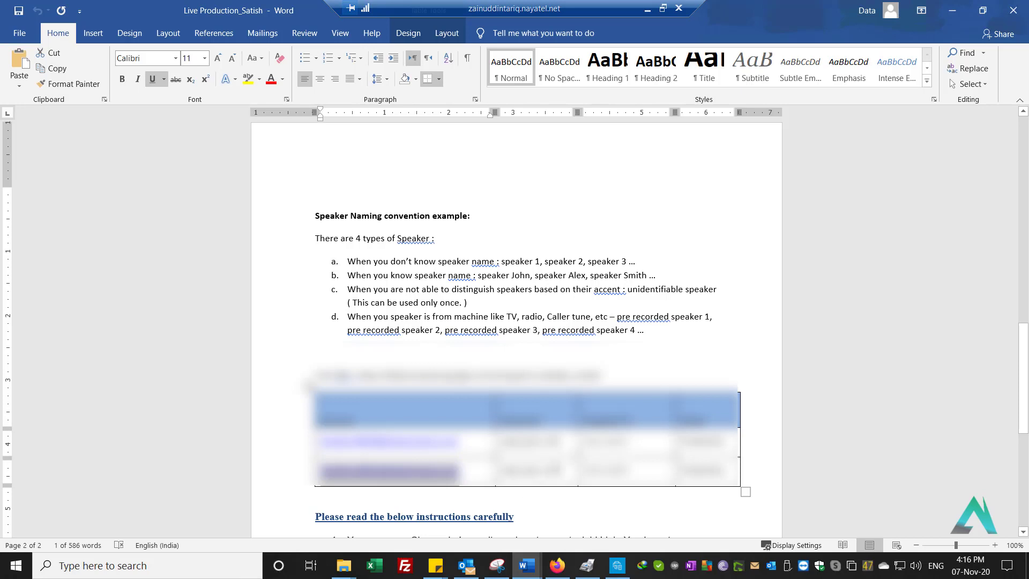
key(Tab)
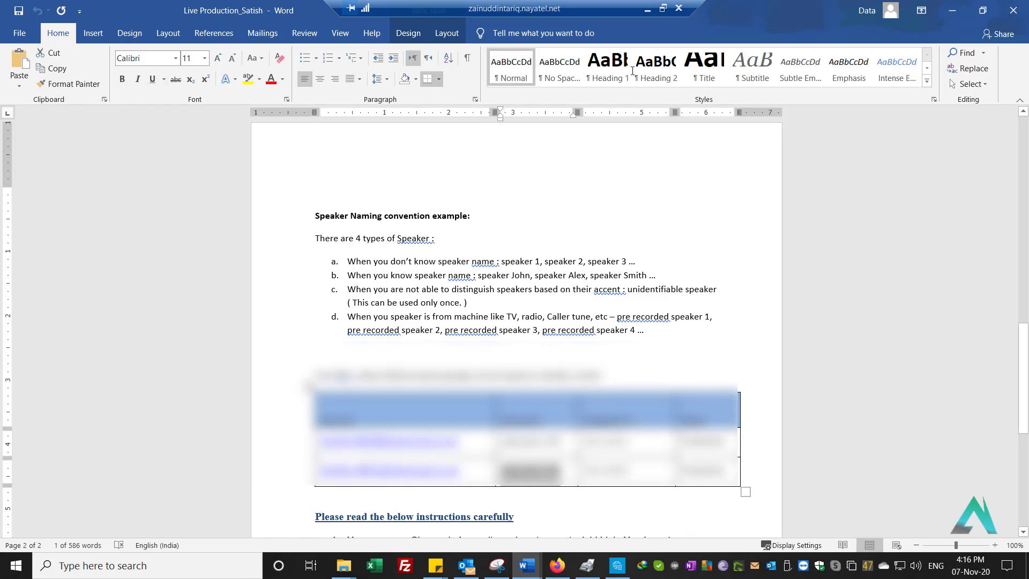
click(647, 9)
click(421, 290)
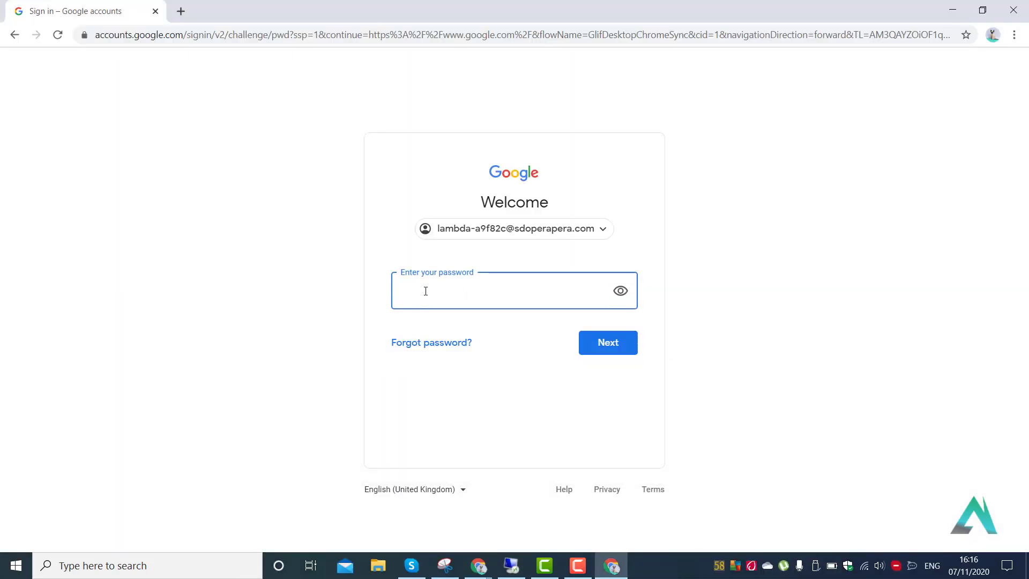
key(ctrl+v)
click(603, 343)
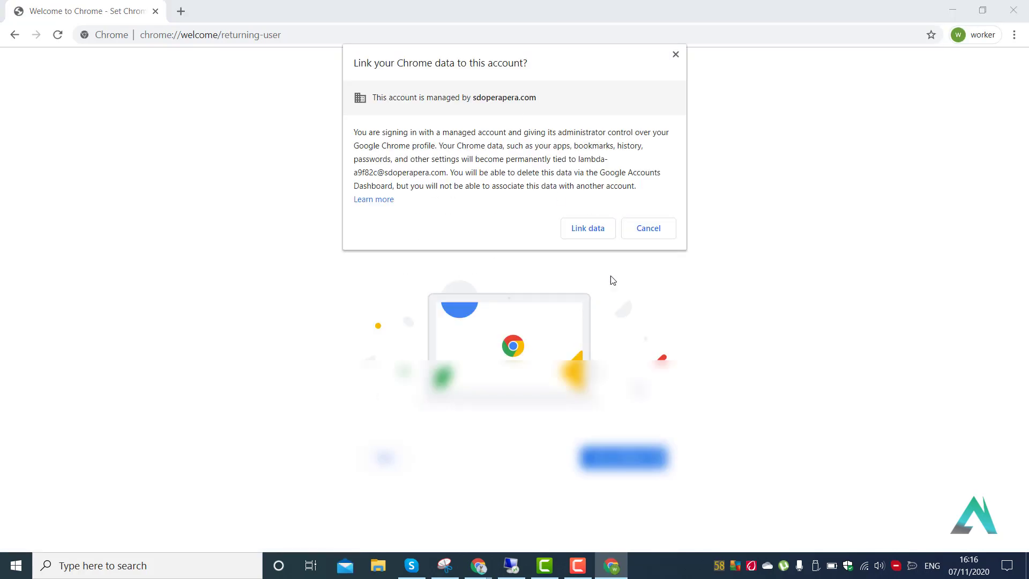
Dismiss the offer to link Chrome data, then copy the tool URL from the Word document and load datacompute.google.com/w/speech_lambda_worker.
click(675, 53)
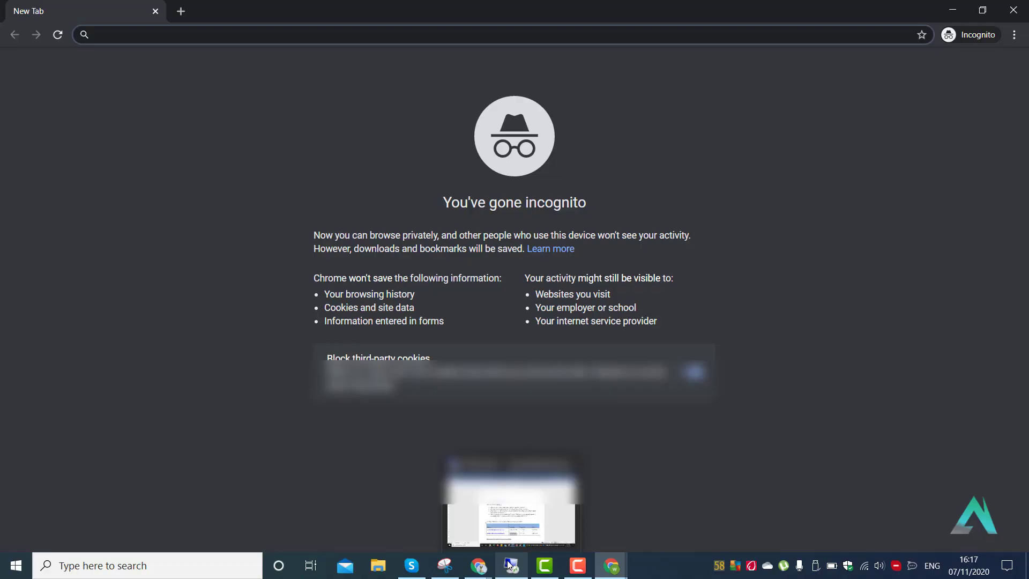
click(509, 564)
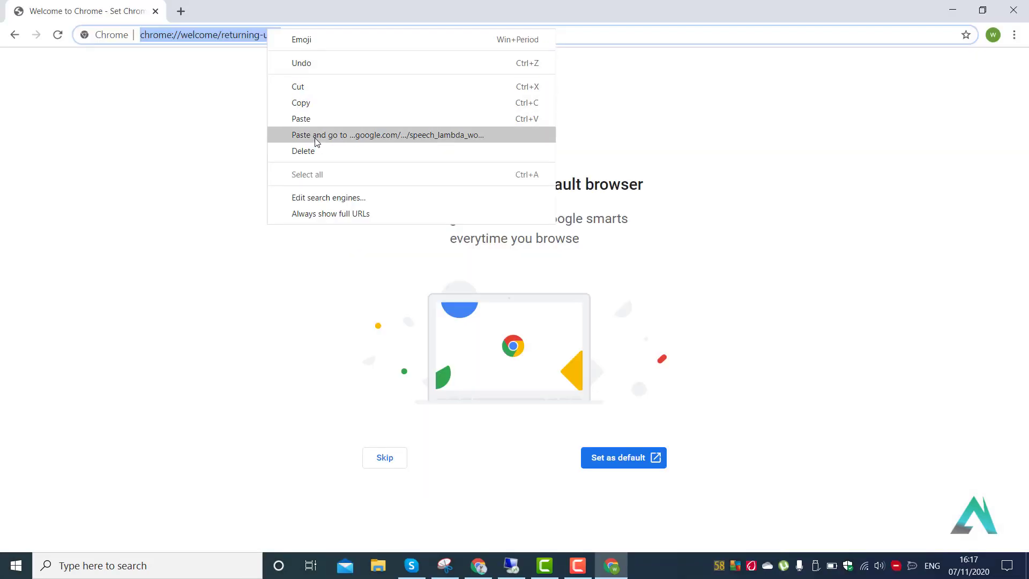
click(379, 134)
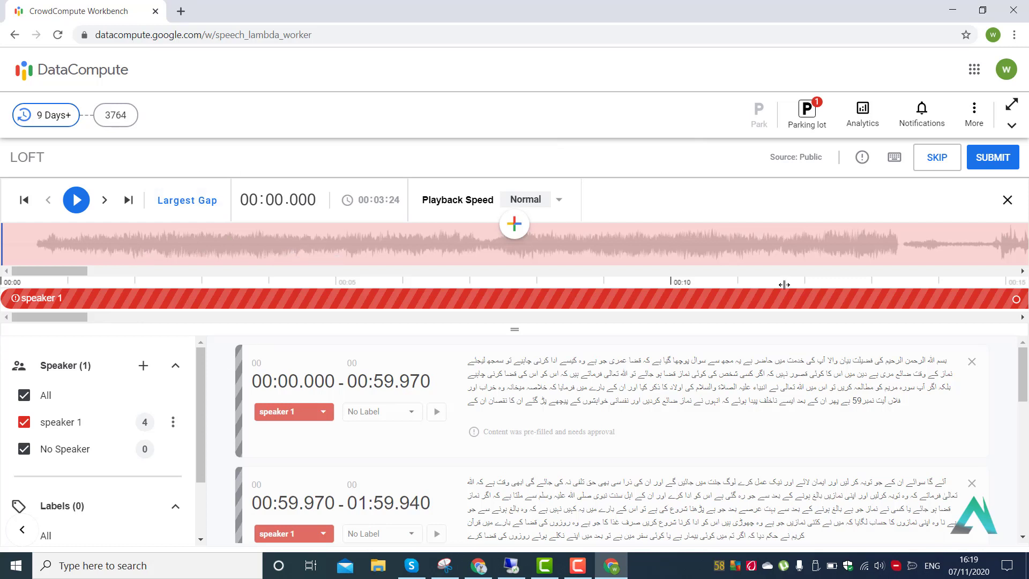
Examine the name and colour options for editing speaker 1, then leave them without saving.
mouse_move(681, 299)
click(173, 422)
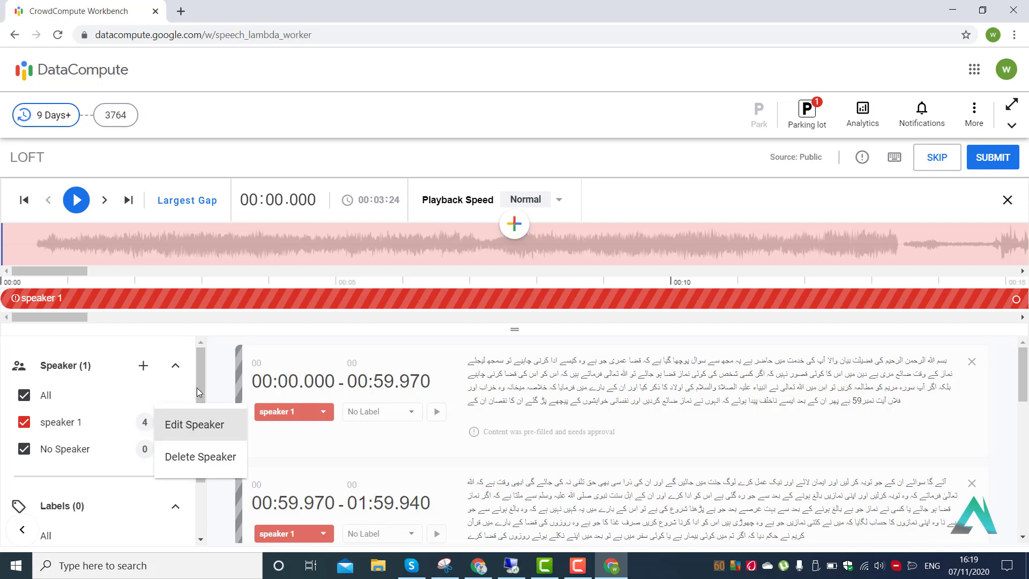
click(196, 424)
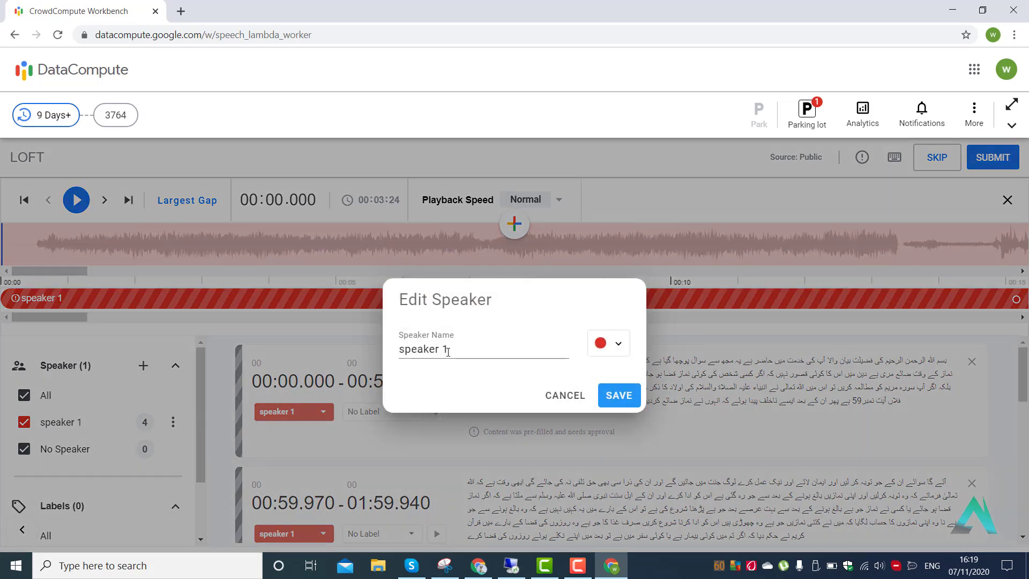
click(619, 348)
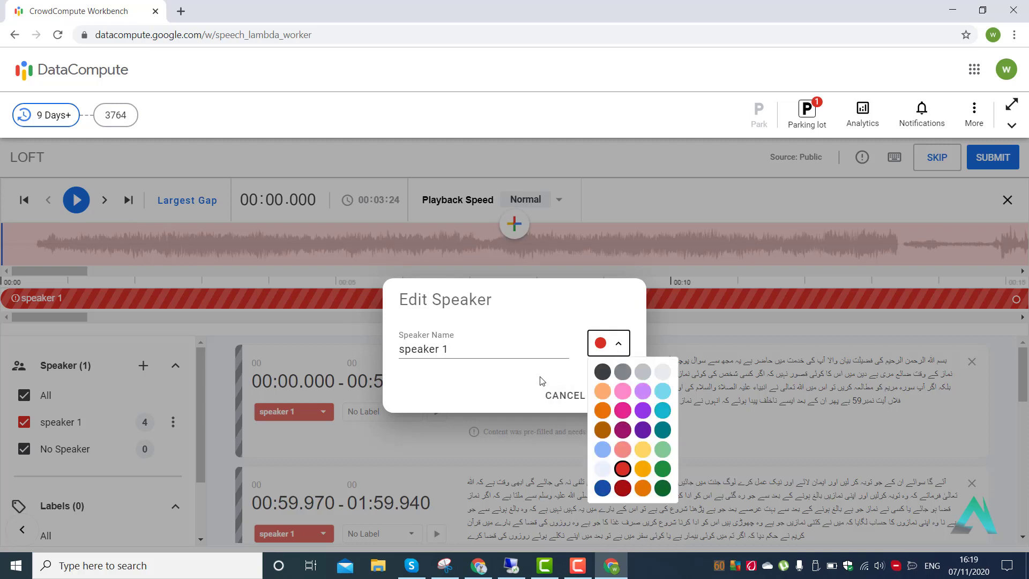
click(561, 395)
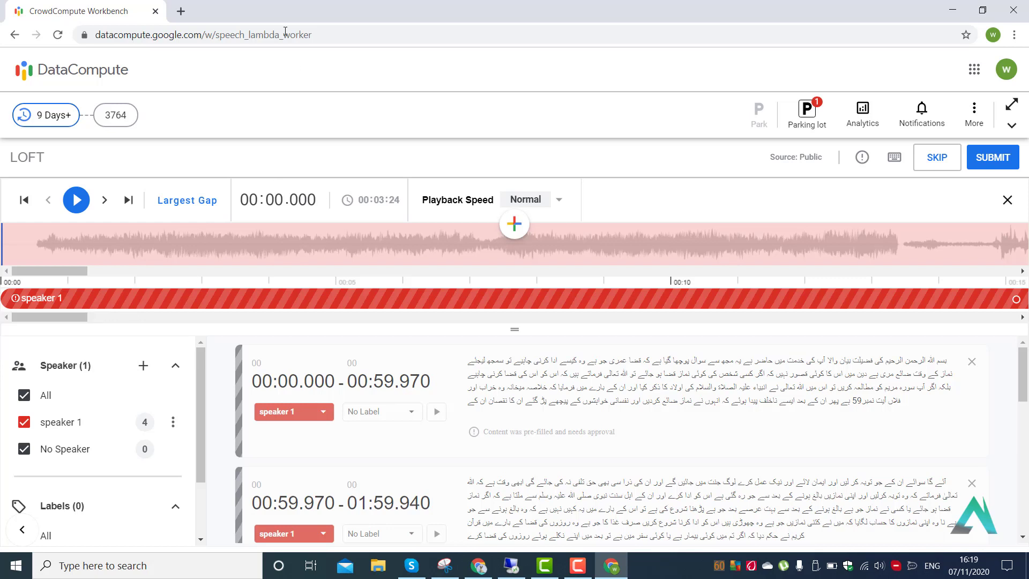
Open the first transcript segment for editing and look through its speaker assignment options without changing the speaker.
scroll(161, 408, down, 2)
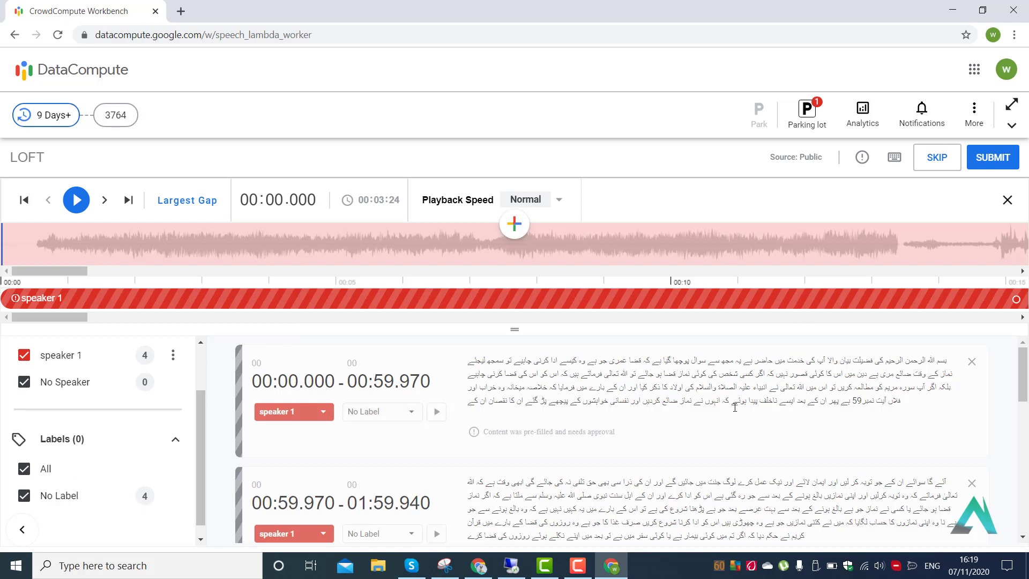
click(523, 408)
click(324, 414)
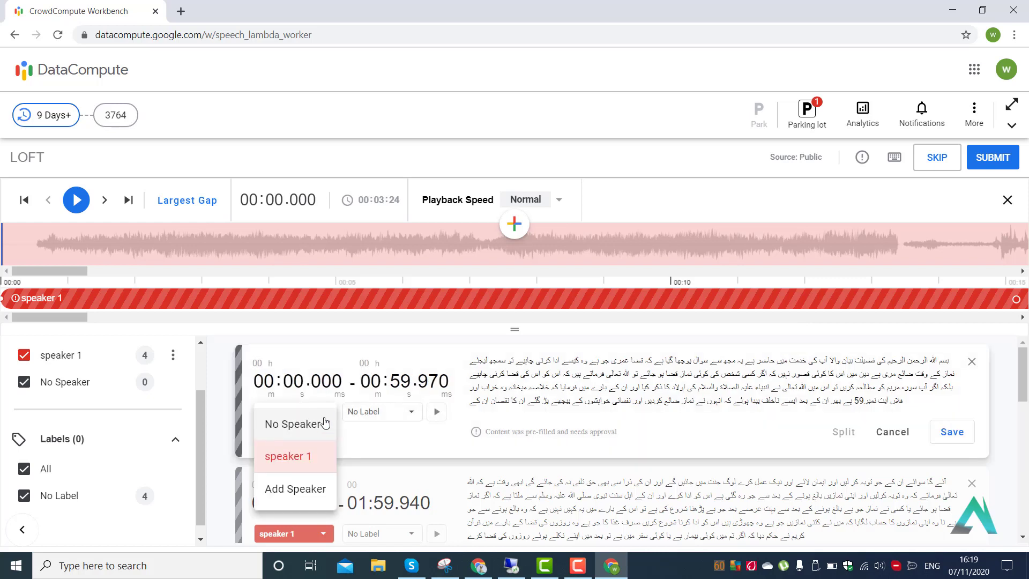
click(397, 452)
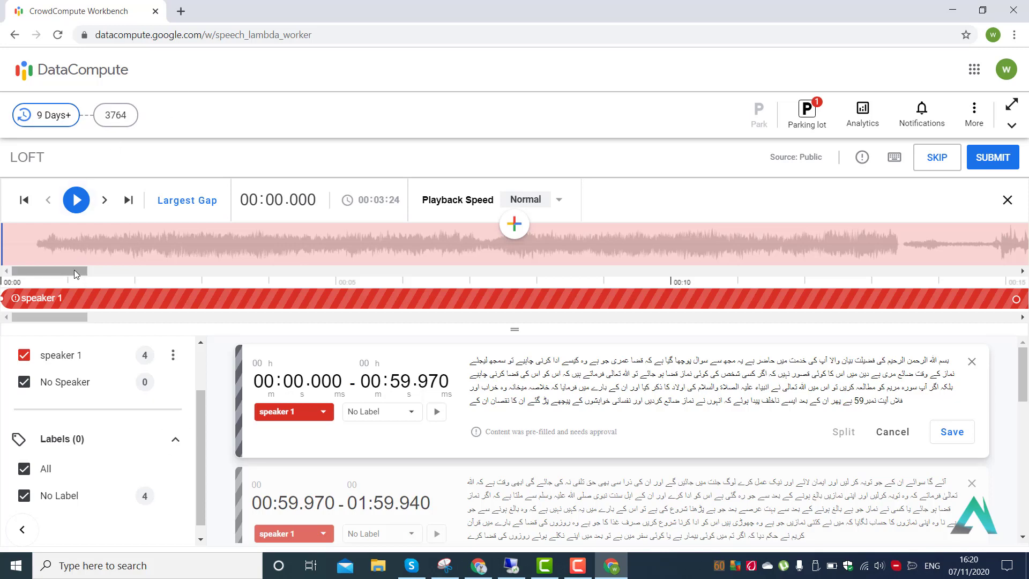
Move the playback cursor to different points on the audio waveform, ending at about 00:04.2, to check the audio counter.
mouse_move(74, 269)
mouse_down()
mouse_move(606, 267)
mouse_move(64, 268)
mouse_up()
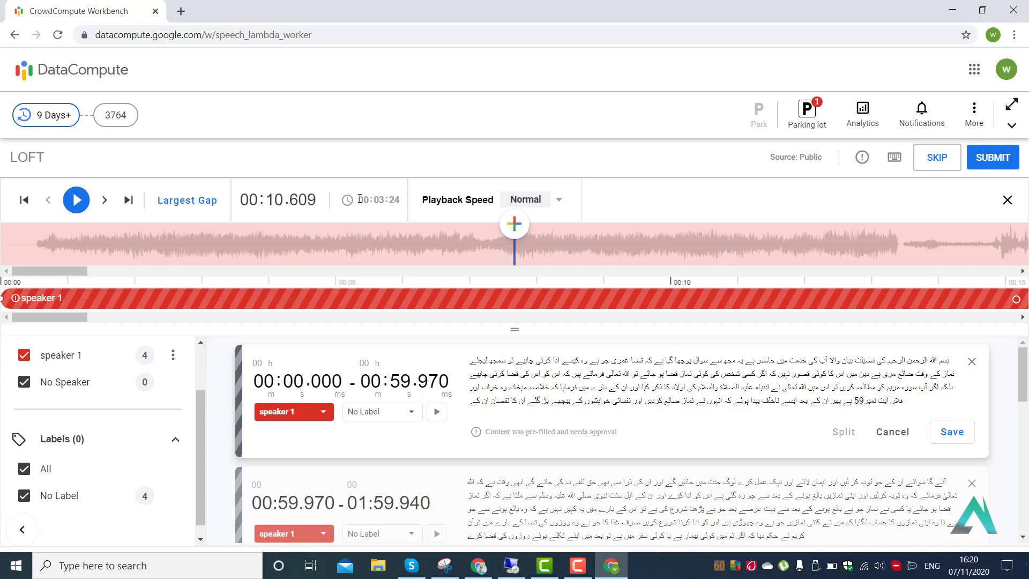
click(360, 199)
click(310, 234)
click(221, 228)
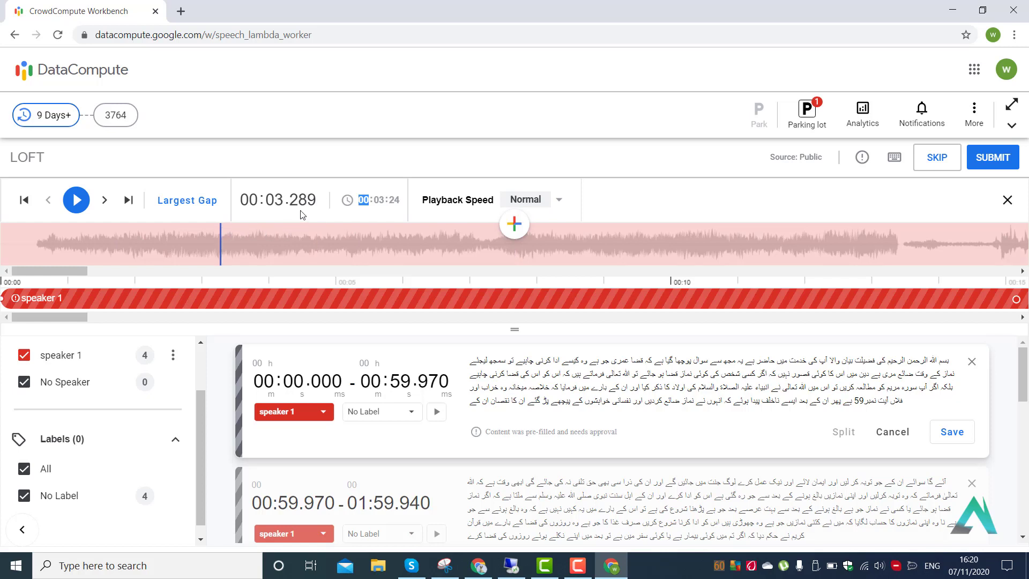
click(284, 239)
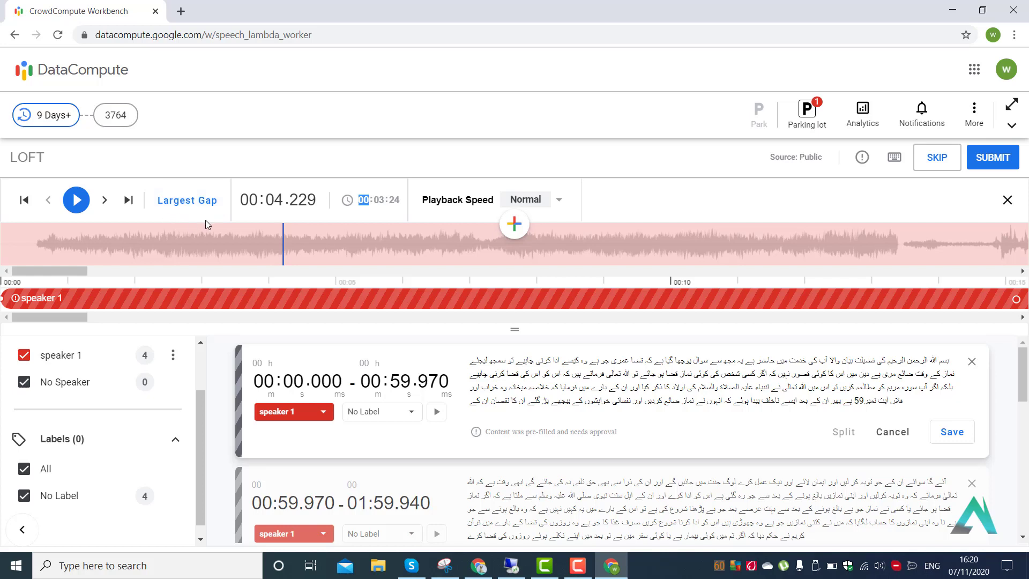
Open the Urdu transcription guidelines, follow the Loft 2.0 user guide link, and read down to the Canvas section on audio controls.
click(862, 159)
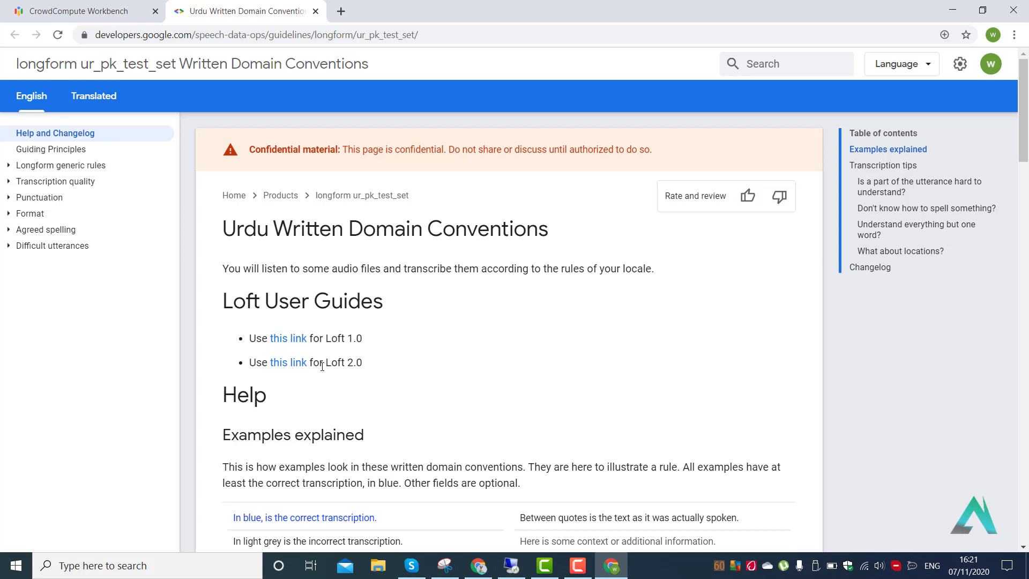
click(290, 369)
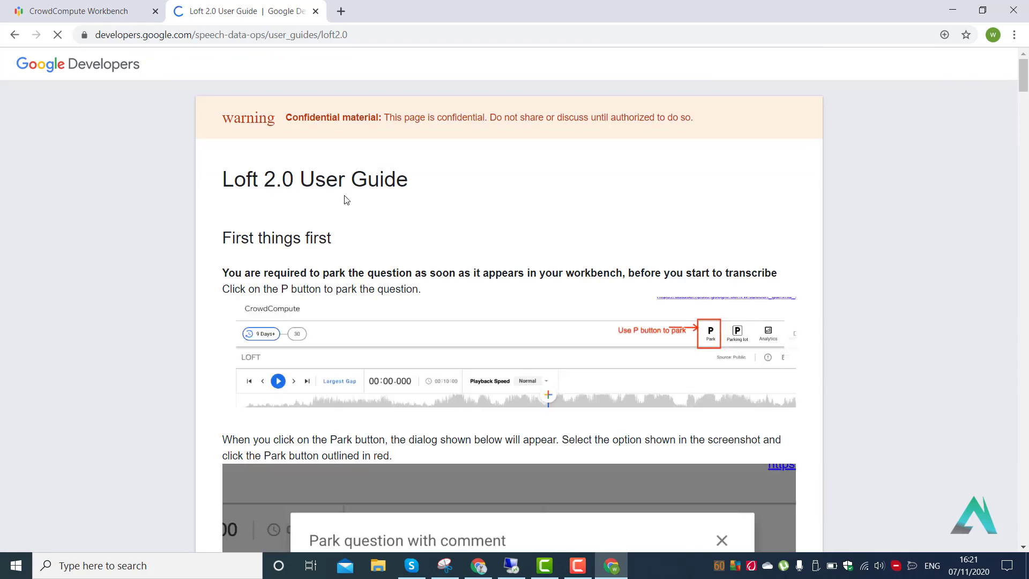
scroll(464, 258, down, 6)
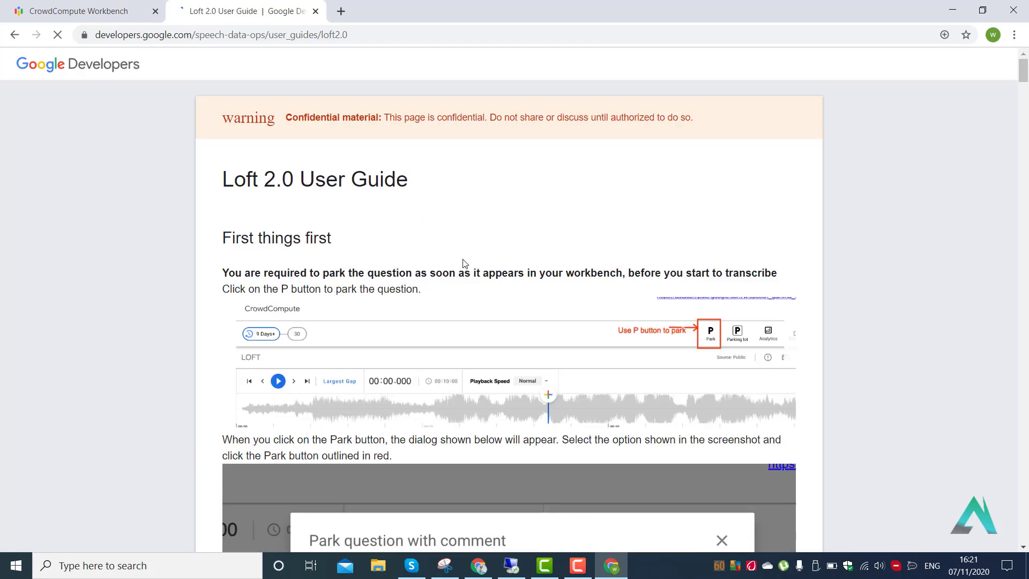
scroll(462, 260, down, 3)
scroll(463, 260, down, 20)
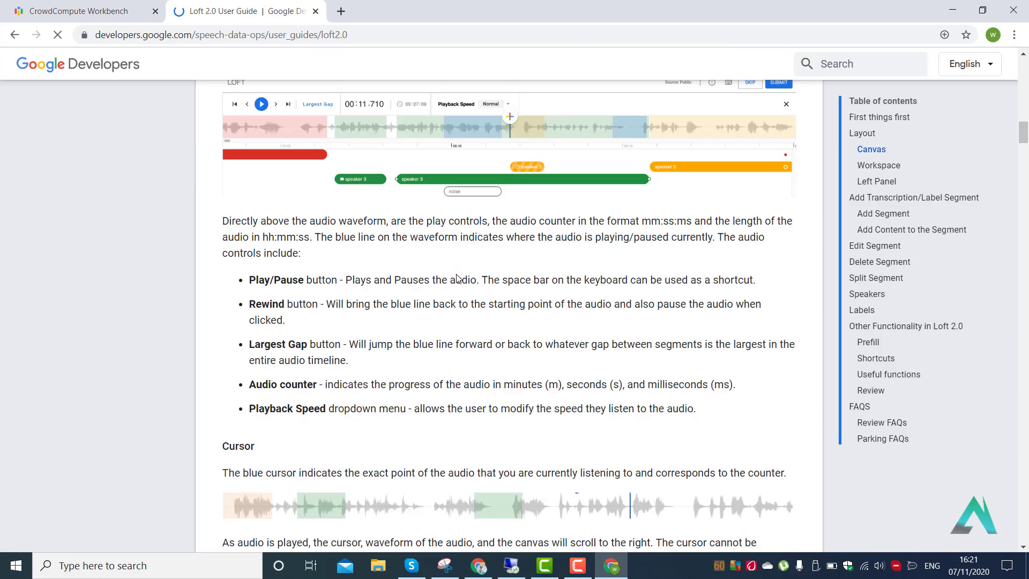
Read the Loft 2.0 user guide from the Canvas section down to Add Content to the Segment.
scroll(462, 277, up, 10)
scroll(464, 283, down, 18)
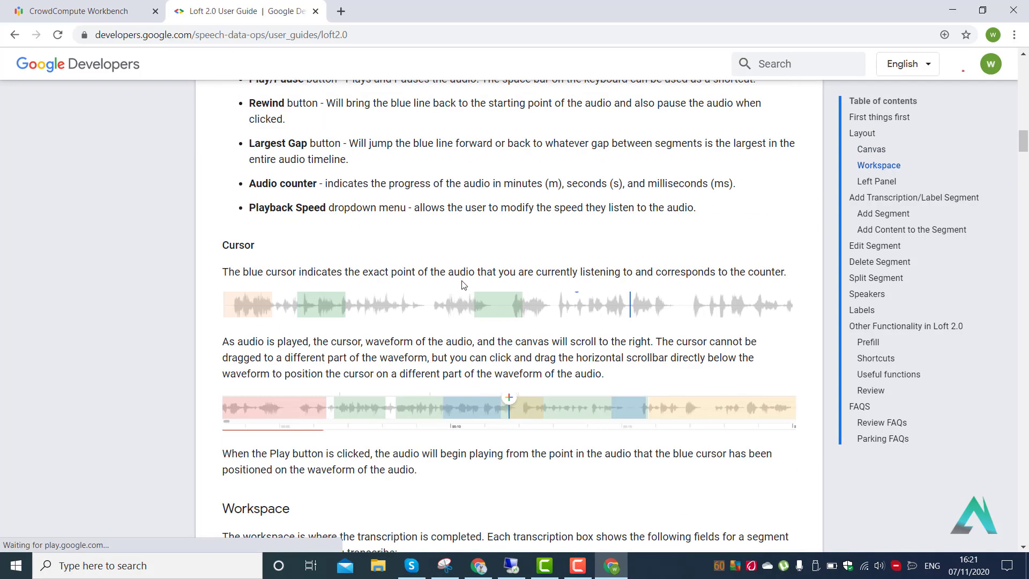
scroll(465, 283, down, 20)
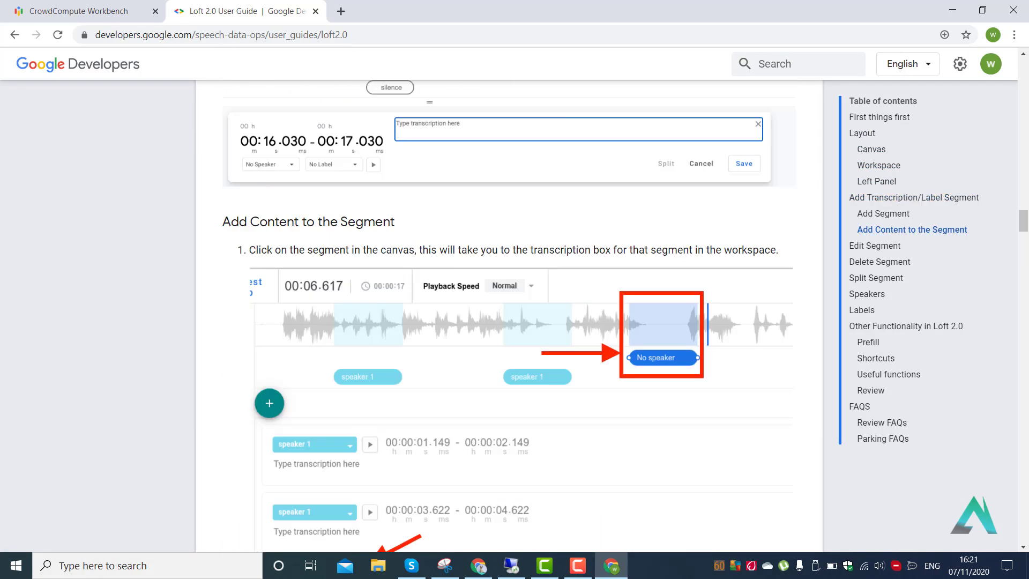
Return to the CrowdCompute Workbench, read through the LOFT keyboard shortcuts, and look over the pre-filled transcript segments.
click(84, 11)
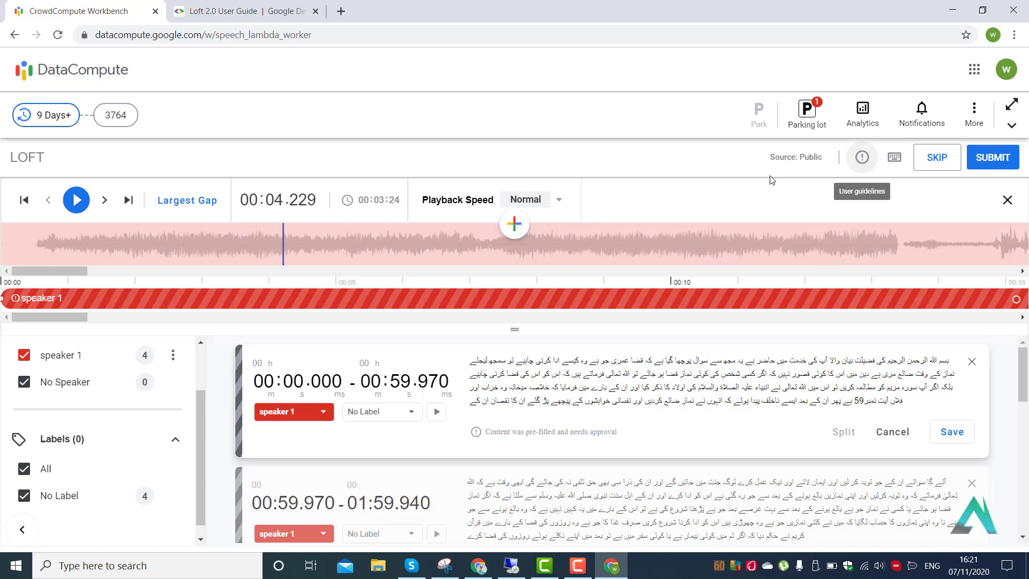
click(895, 161)
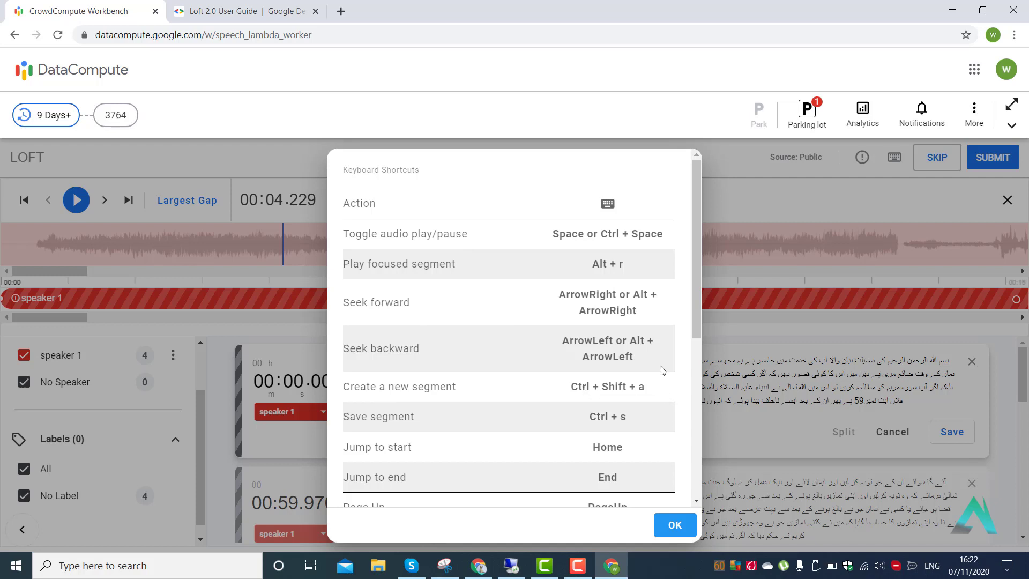
scroll(663, 370, down, 1)
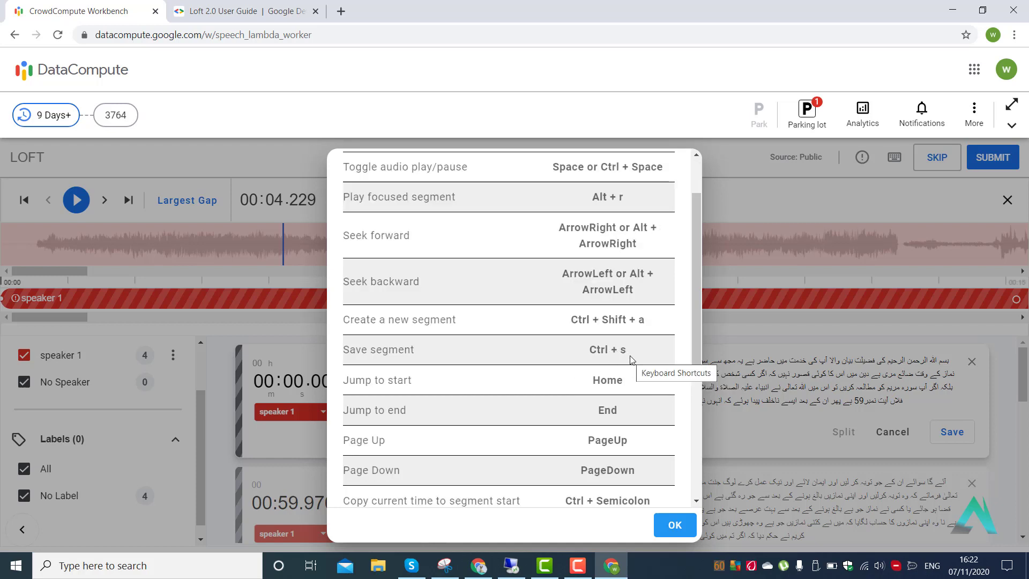
scroll(631, 359, down, 3)
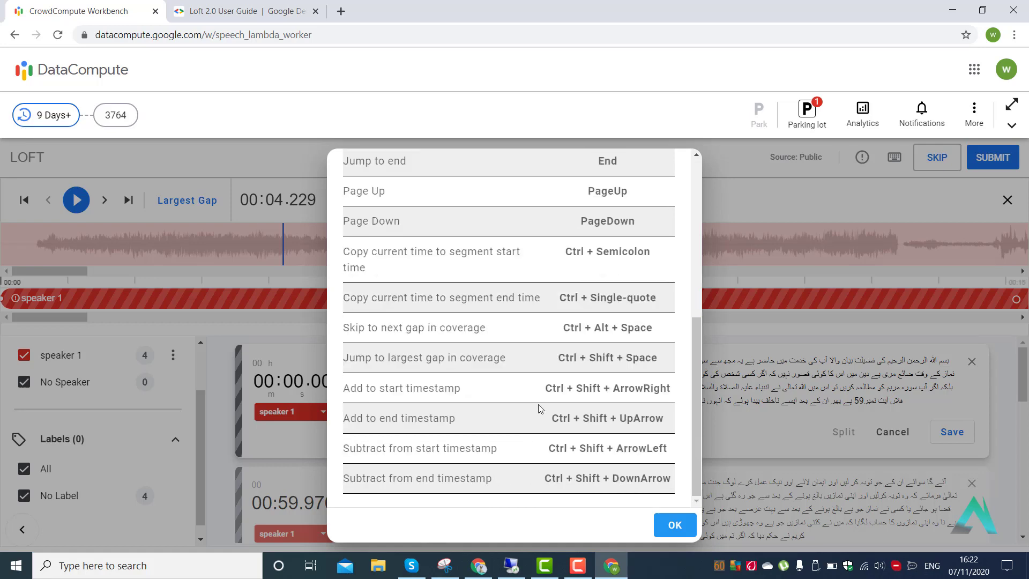
scroll(543, 409, up, 4)
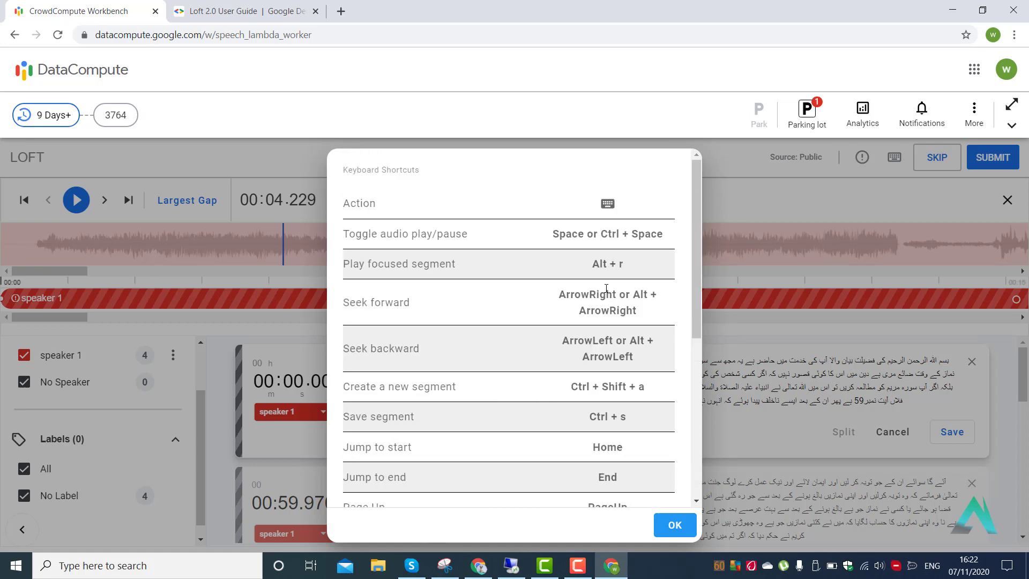
click(787, 188)
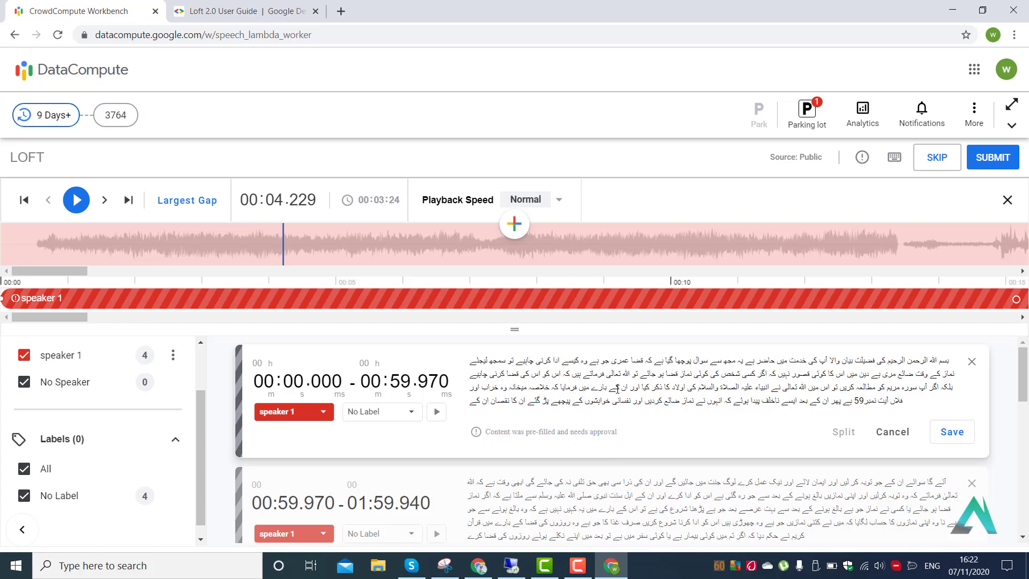
scroll(638, 423, down, 5)
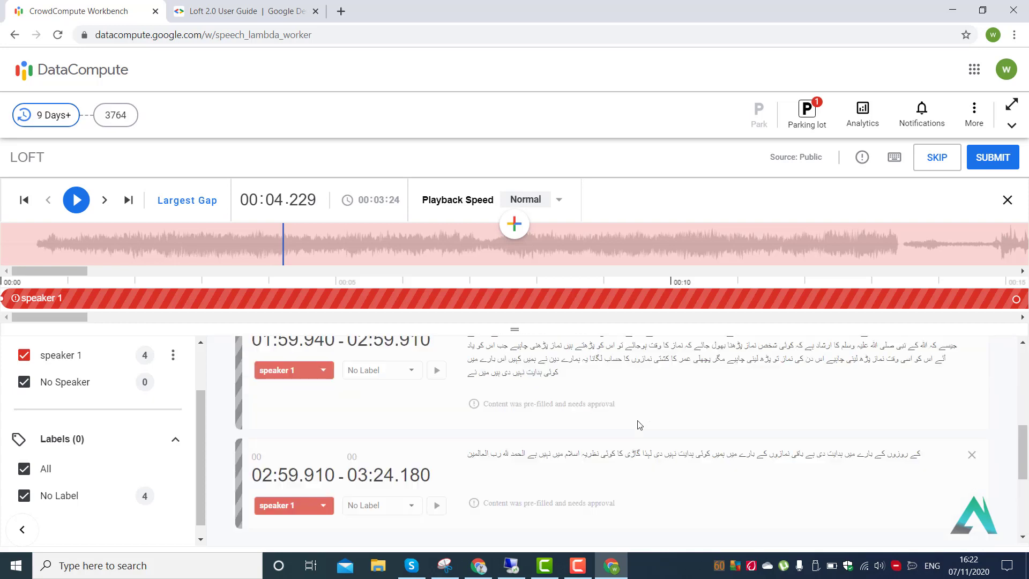
scroll(640, 425, up, 5)
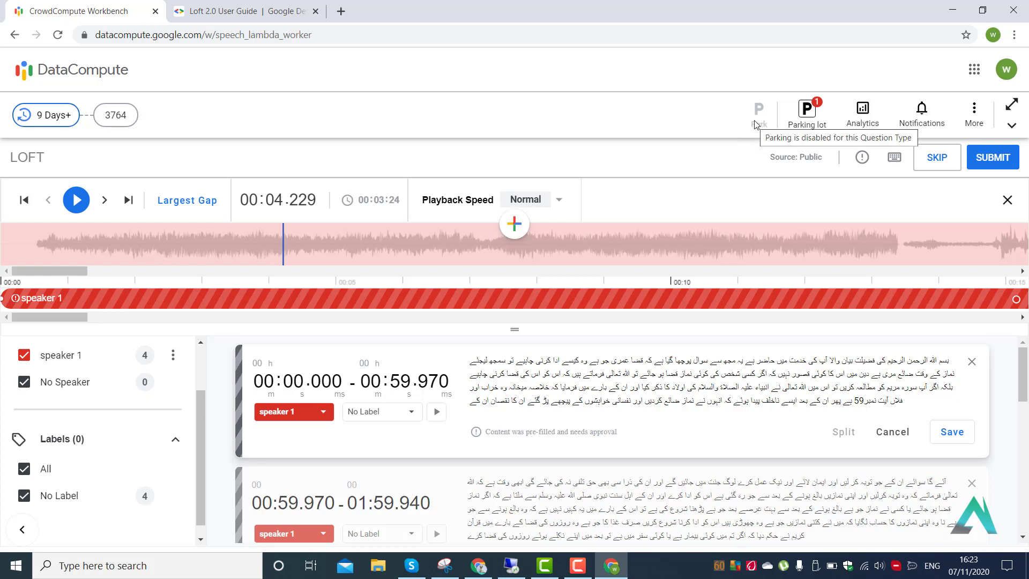
Open the parked ur_pk_train_publicaudio_lambda question from the Parking lot, giving up the current question.
click(808, 115)
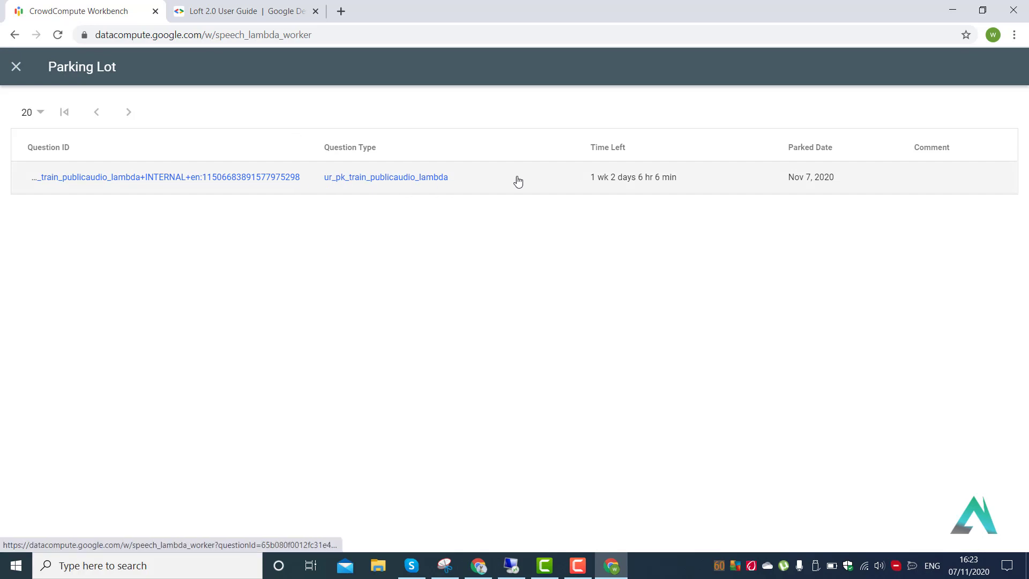
click(203, 183)
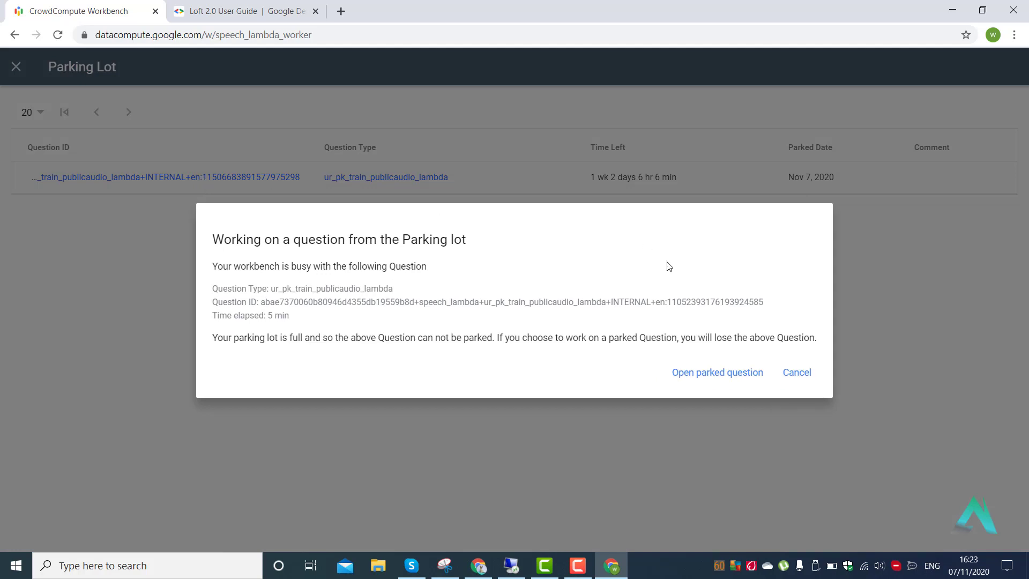
click(720, 377)
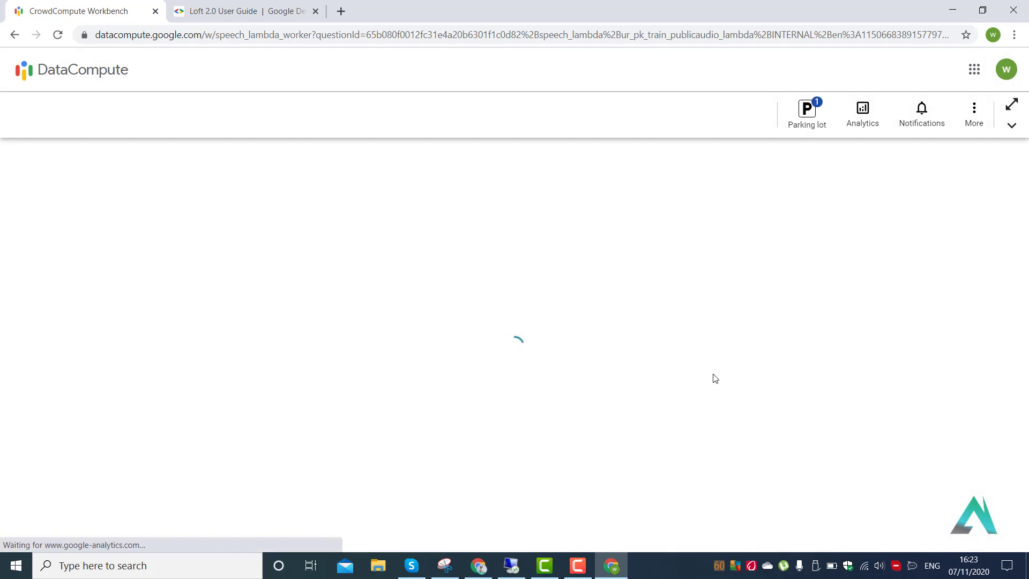
Go back up the Loft 2.0 user guide to read the options for parking a question with a comment.
click(269, 10)
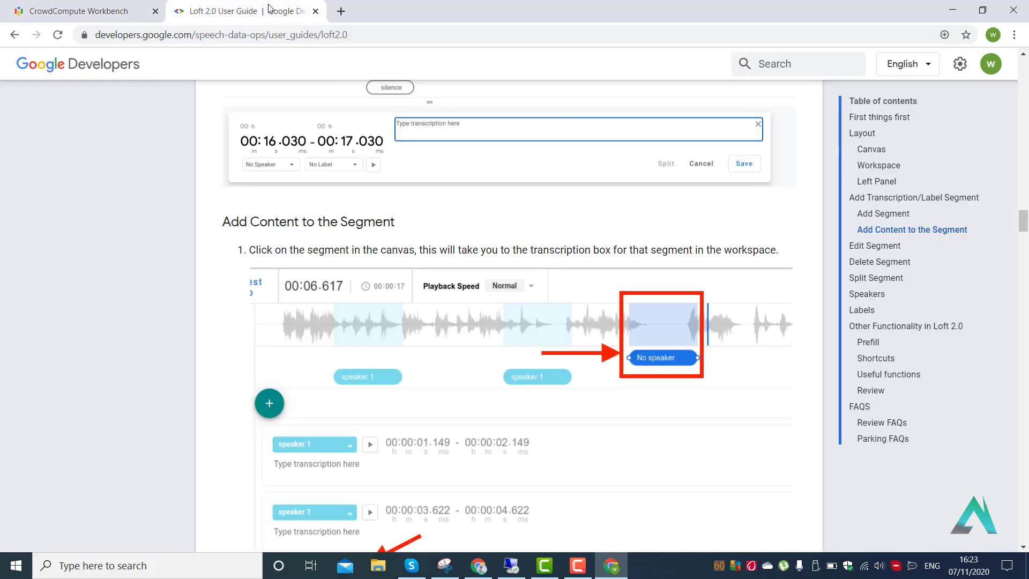
scroll(484, 188, up, 20)
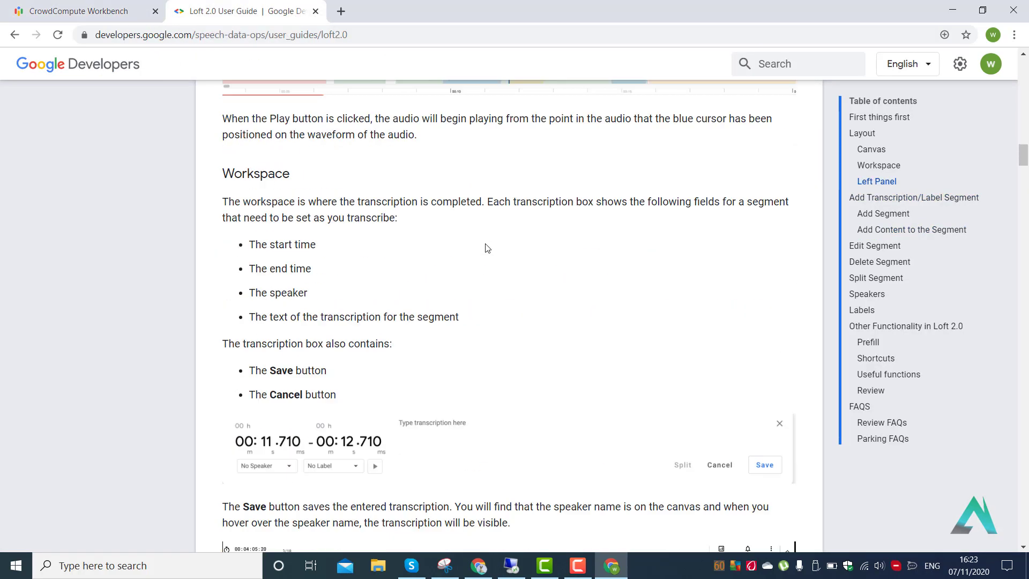
scroll(486, 245, up, 15)
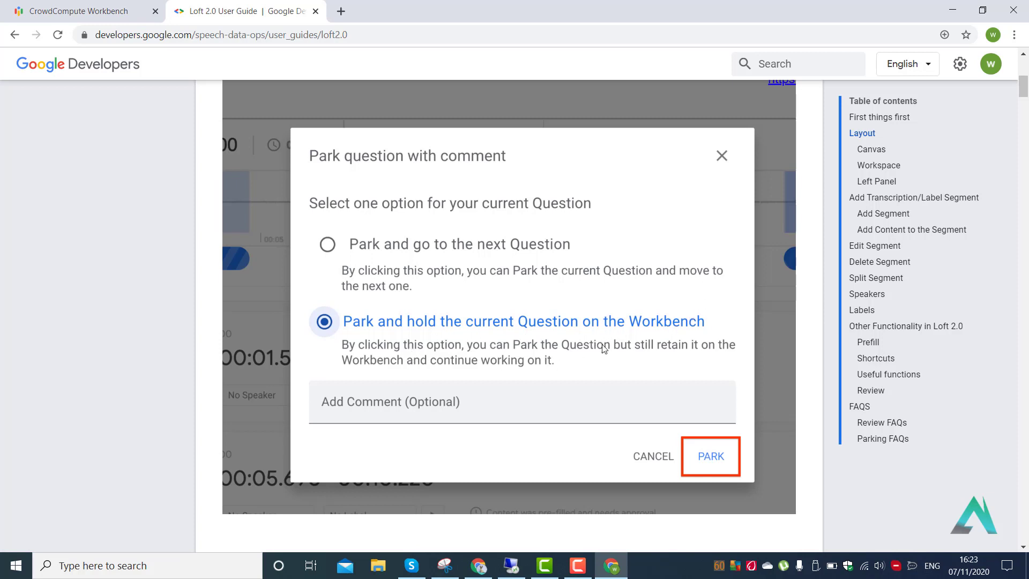
In the parked question on the workbench, sample the audio before the first segment and place the playback cursor at 00:02.979.
click(113, 11)
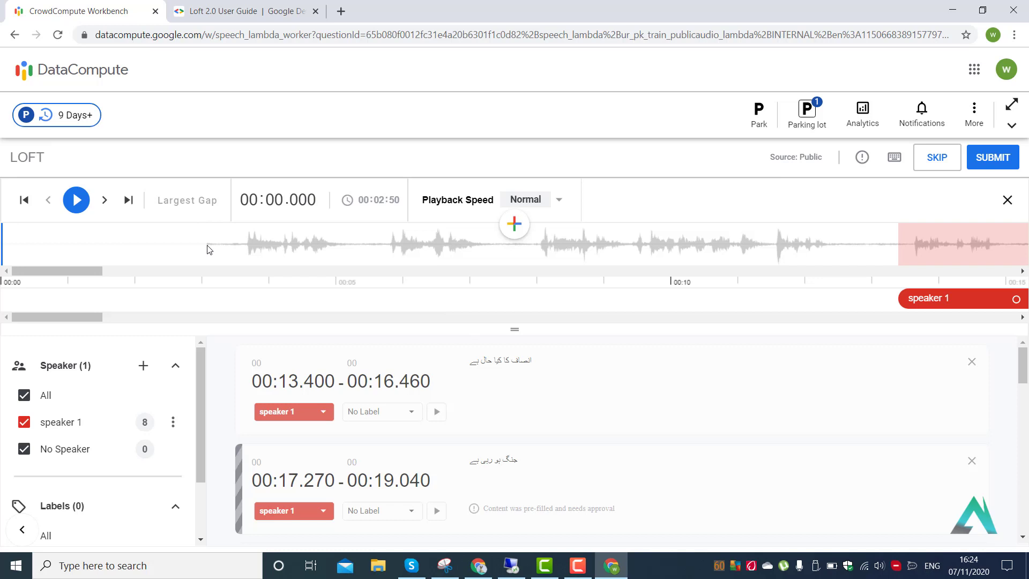
click(343, 248)
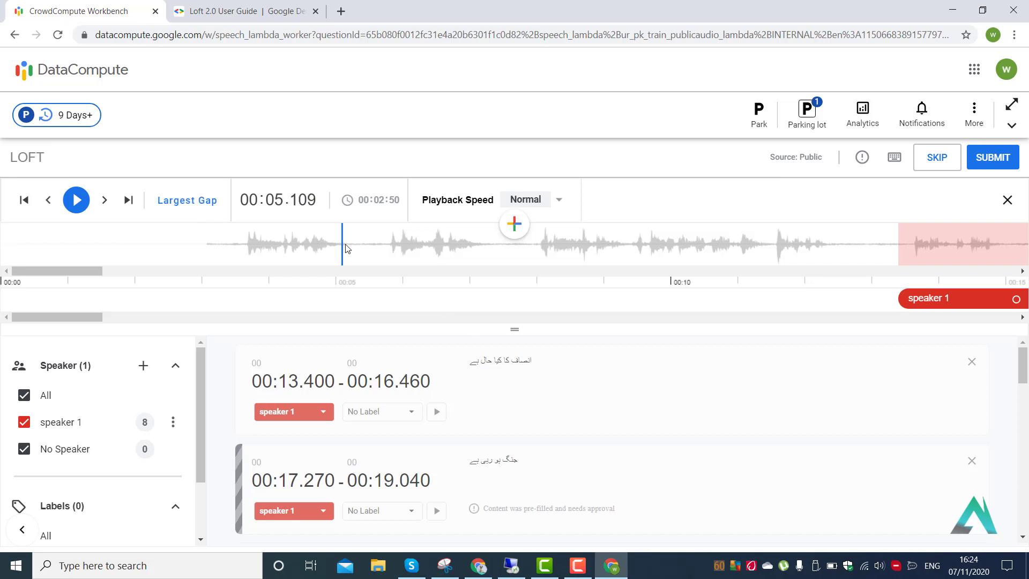
click(419, 248)
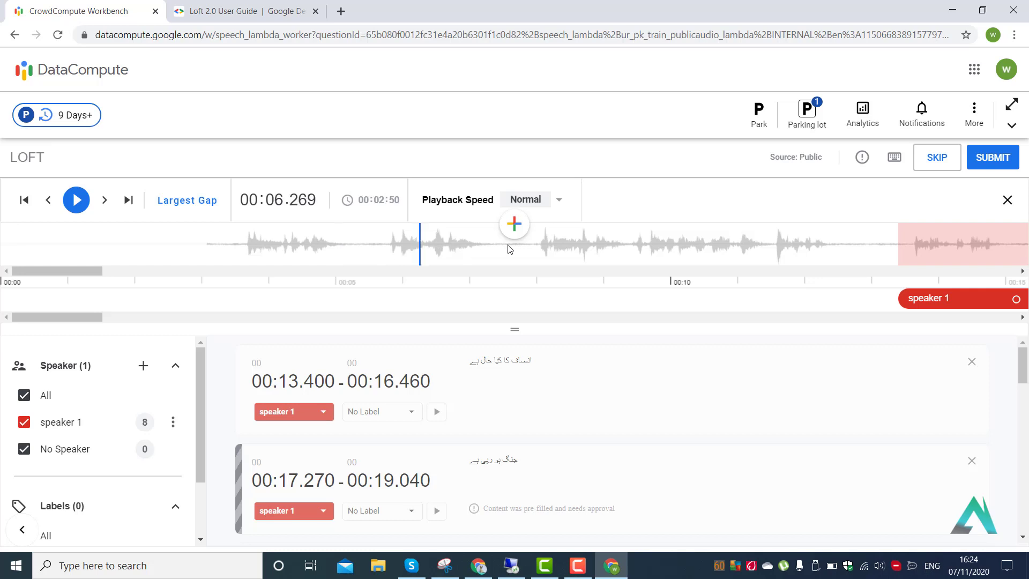
click(461, 249)
click(454, 251)
click(246, 240)
click(207, 248)
key(space)
key(space)
click(209, 248)
click(200, 247)
Add a segment at the playback cursor, stretch its end to about 00:12.389, and play back its opening.
click(516, 225)
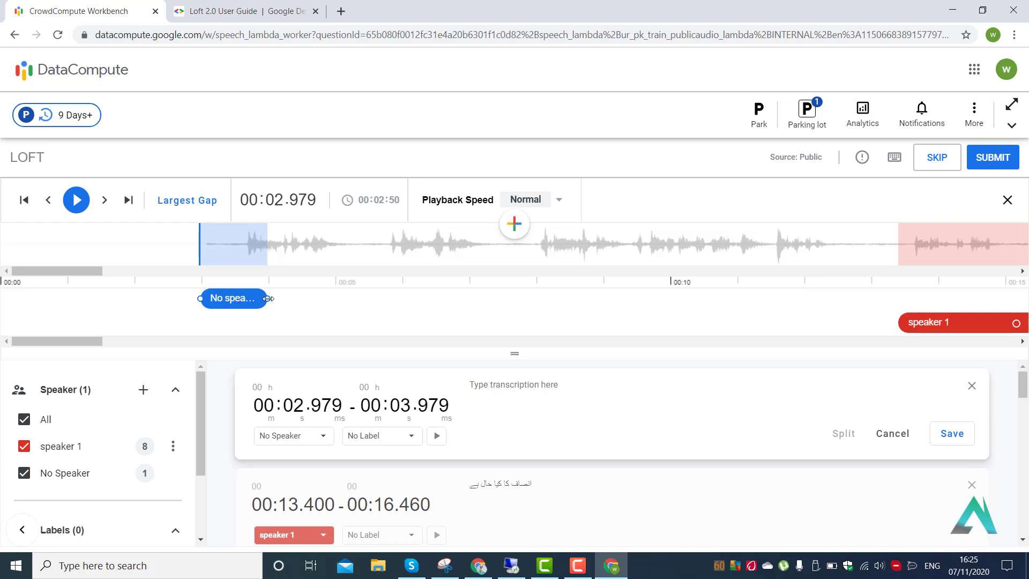
drag(268, 298, 834, 324)
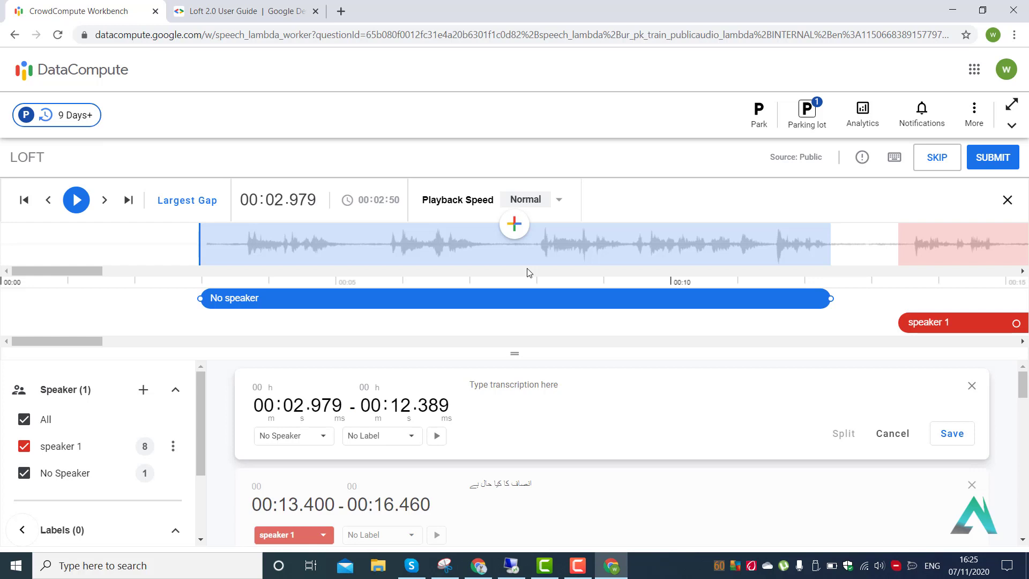
key(space)
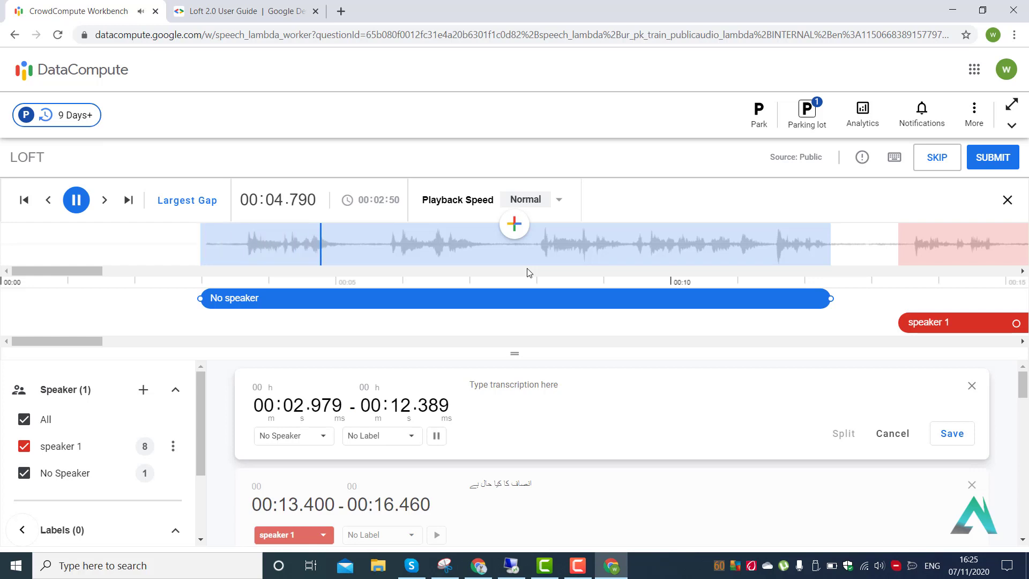
key(space)
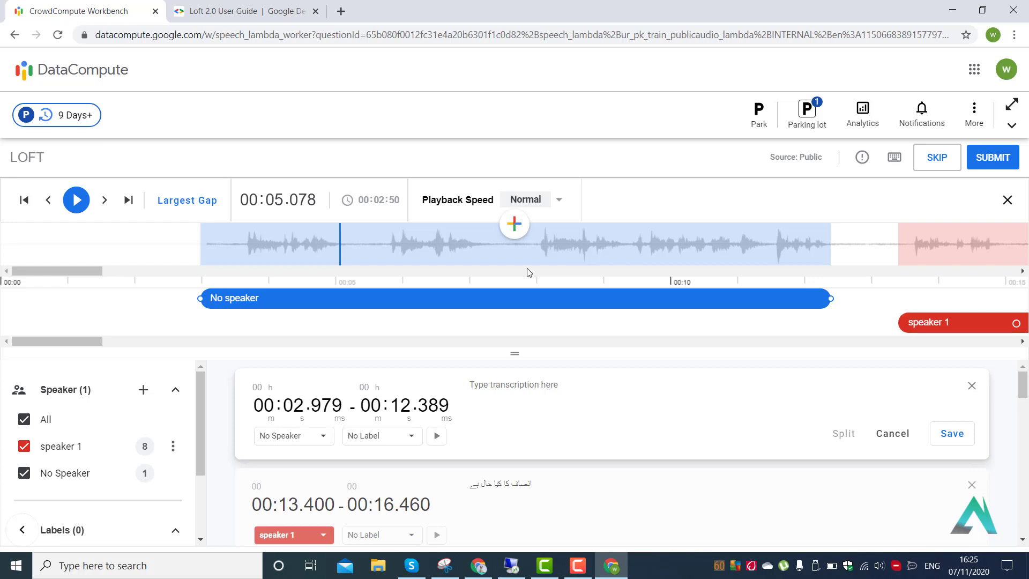
Position the playback cursor just past the new segment's end, at 00:12.489, and extend the segment to about 00:12.509.
click(832, 249)
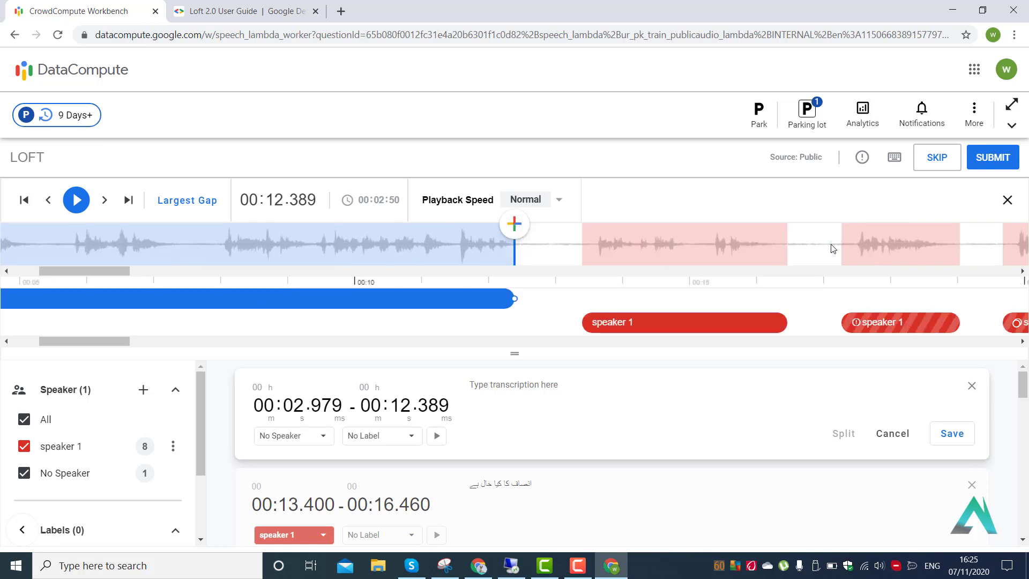
click(524, 247)
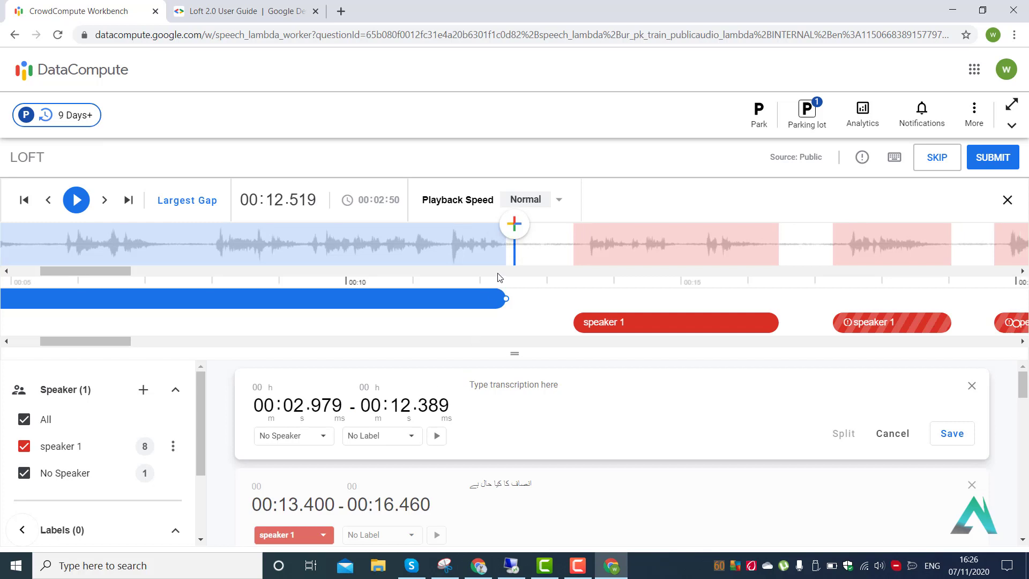
click(505, 249)
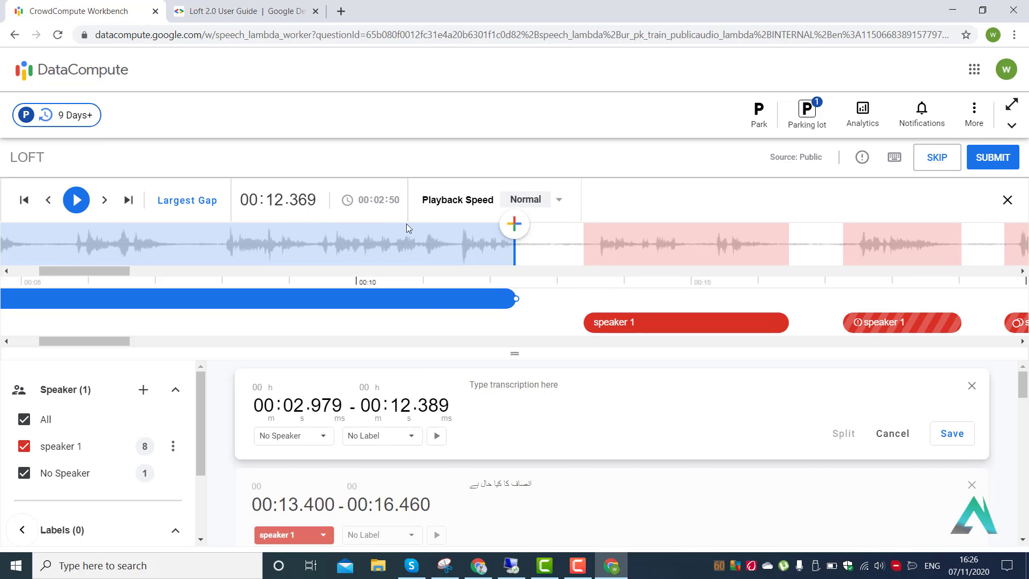
click(517, 248)
click(518, 247)
click(519, 248)
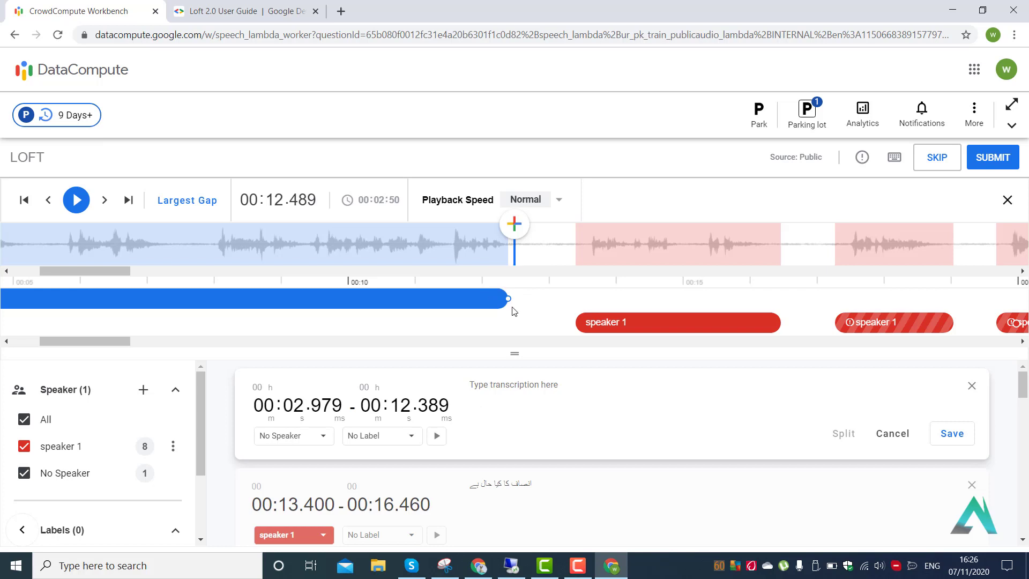
drag(511, 297, 519, 298)
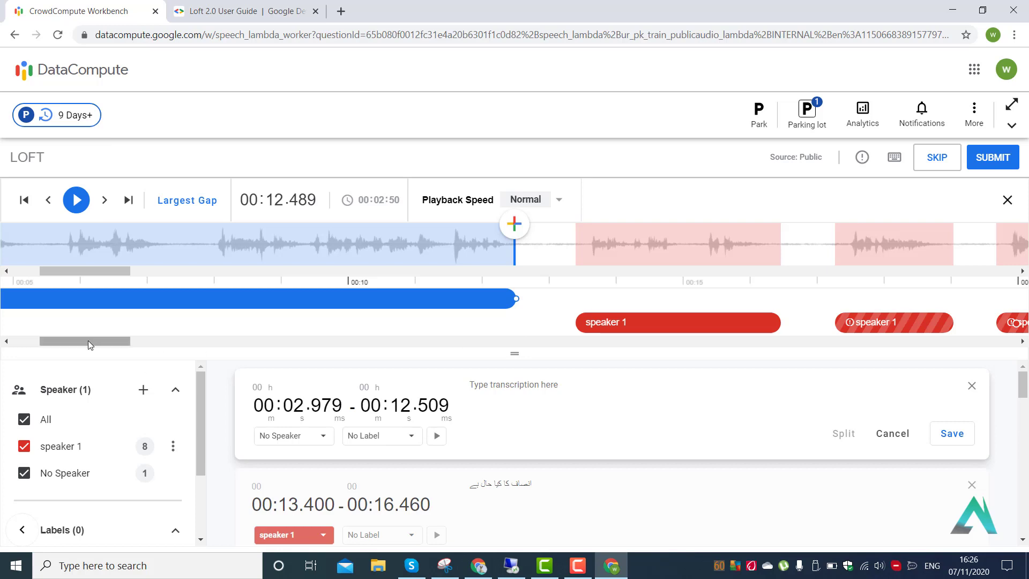
Change the keyboard language to Urdu and enter "تو نظام مصطفی" as the new segment's transcription.
drag(88, 340, 60, 341)
click(590, 385)
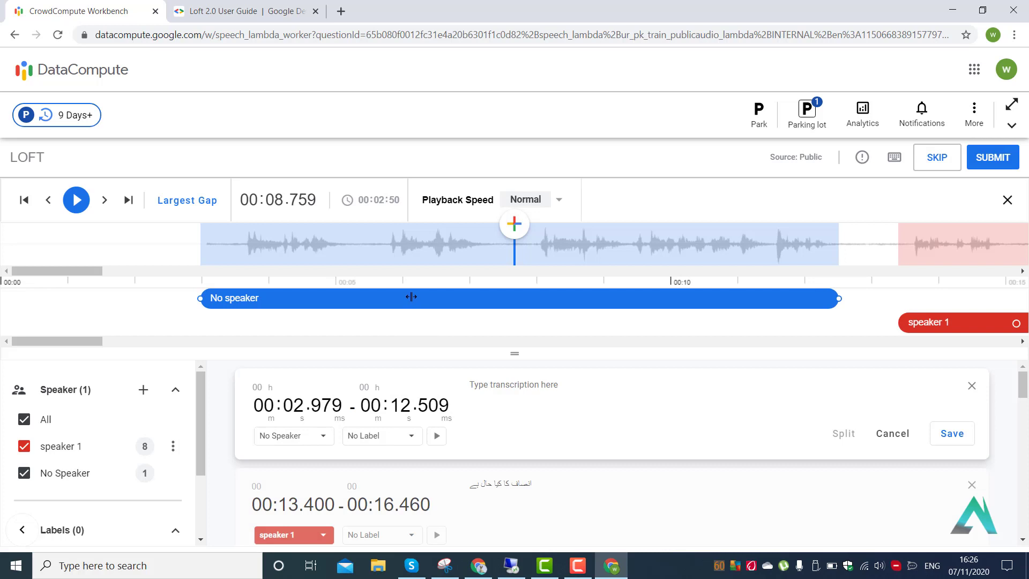
click(568, 387)
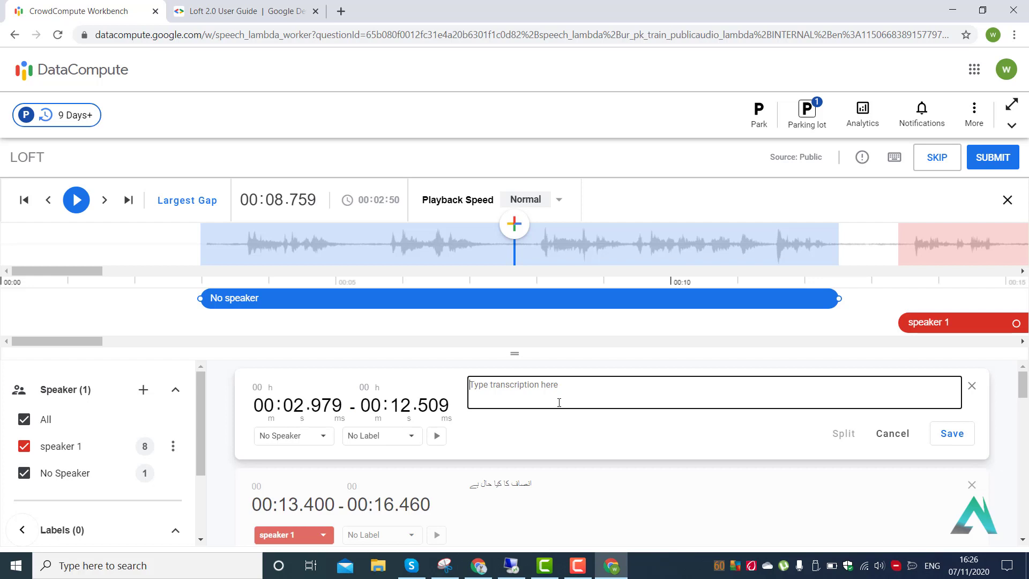
click(932, 566)
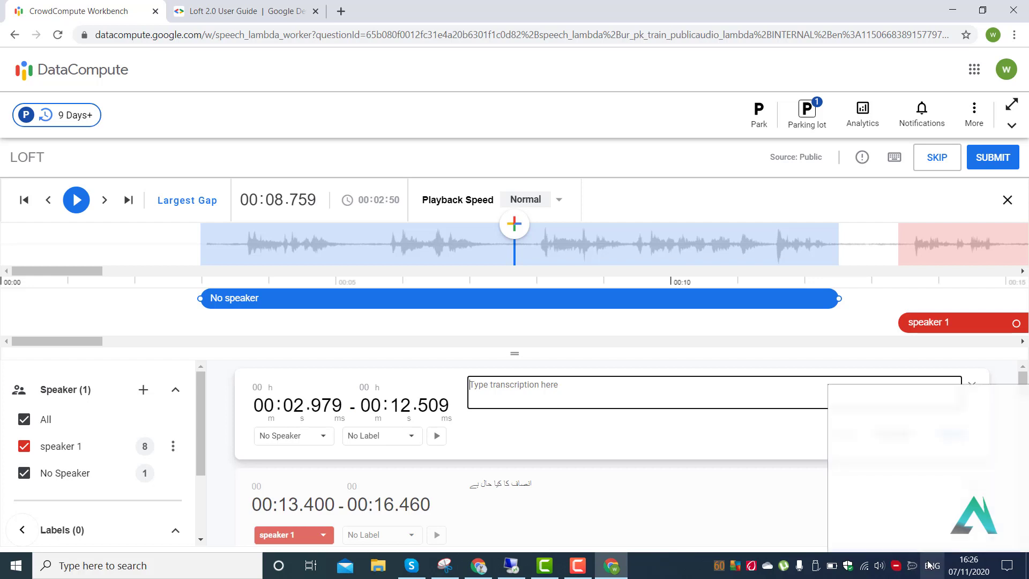
click(925, 484)
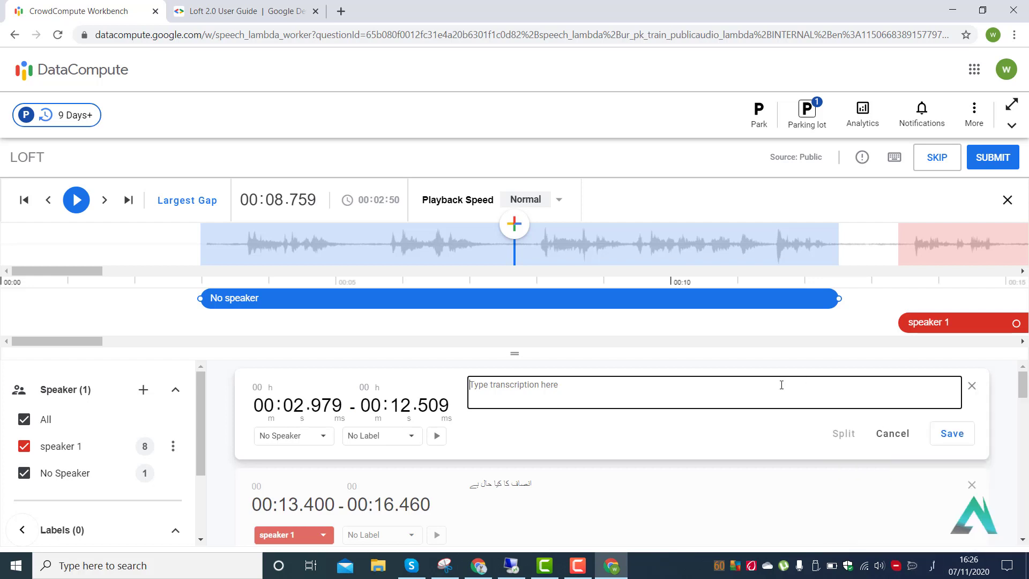
text(ن وہ)
text(ظام مص)
text(طفی)
Try to save the new segment without a speaker, and assign speaker 1 to it.
click(952, 434)
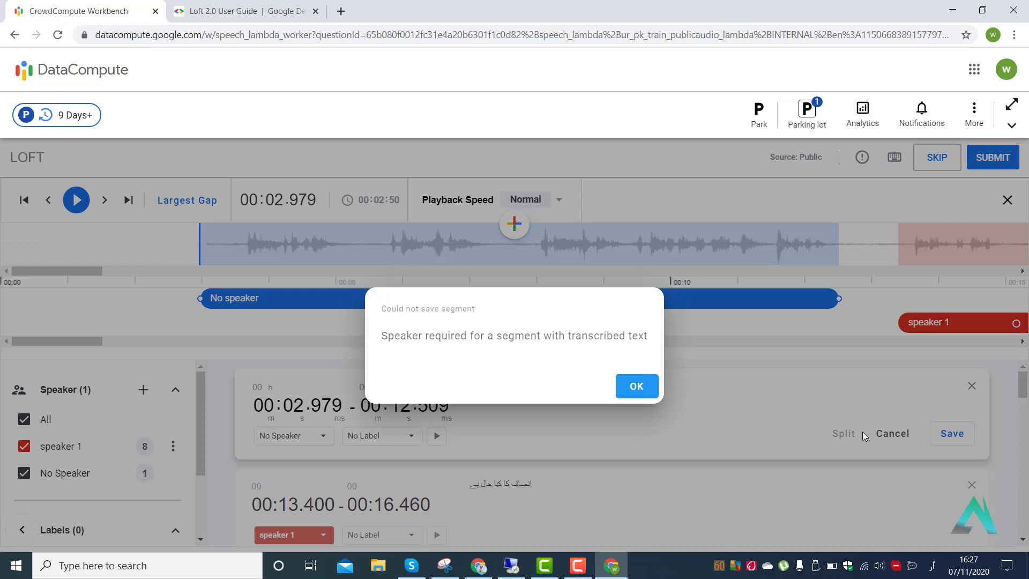
click(637, 388)
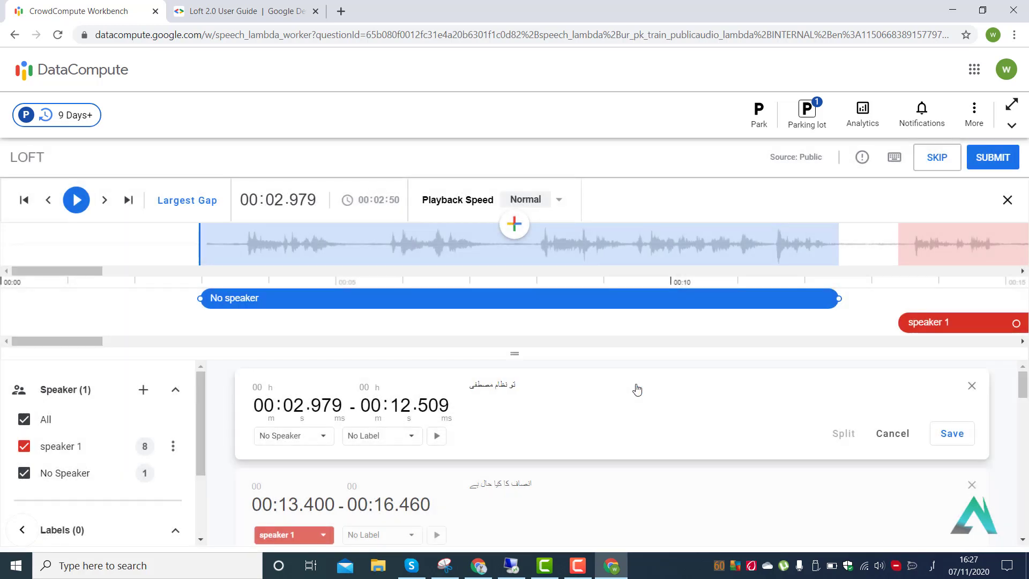
click(325, 436)
click(307, 397)
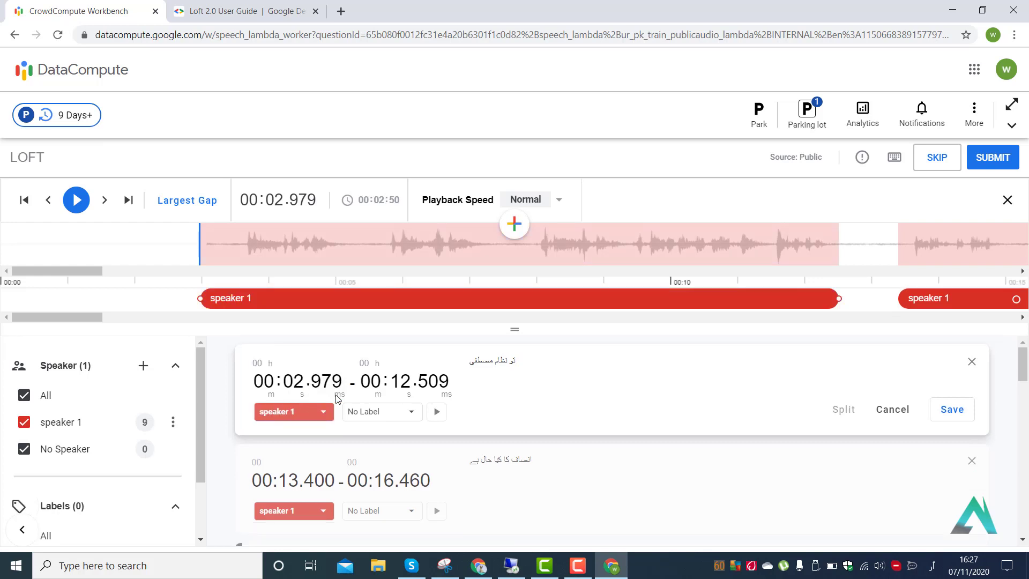
Save the speaker 1 segment and add a segment at 00:03.069 labelled Noise.
click(959, 410)
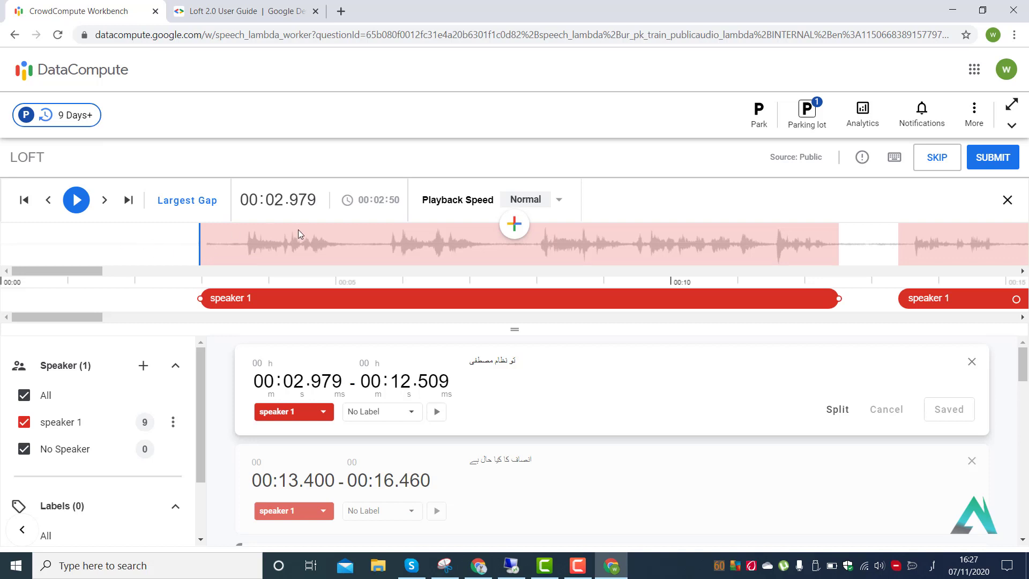
click(206, 244)
click(516, 229)
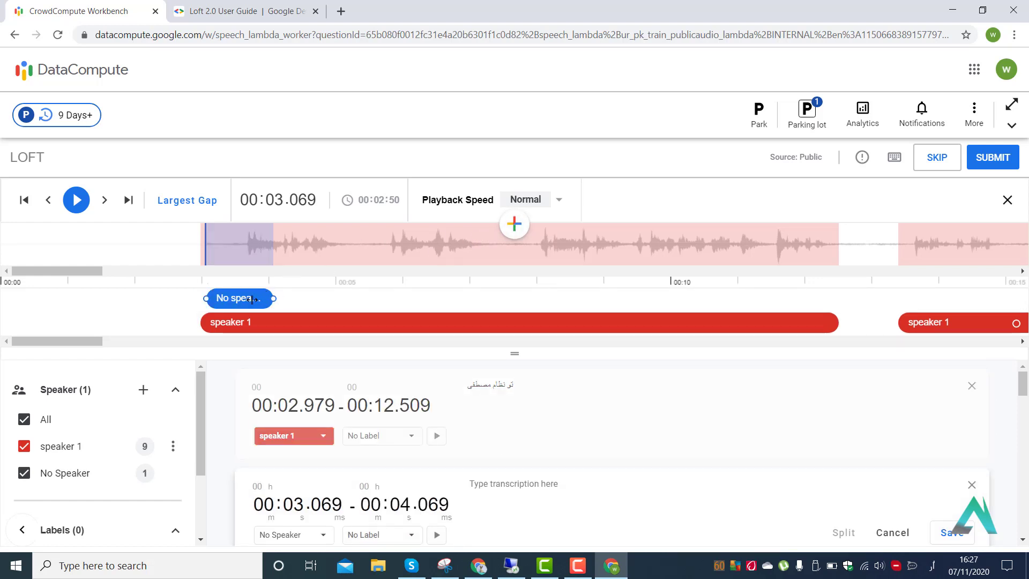
click(325, 537)
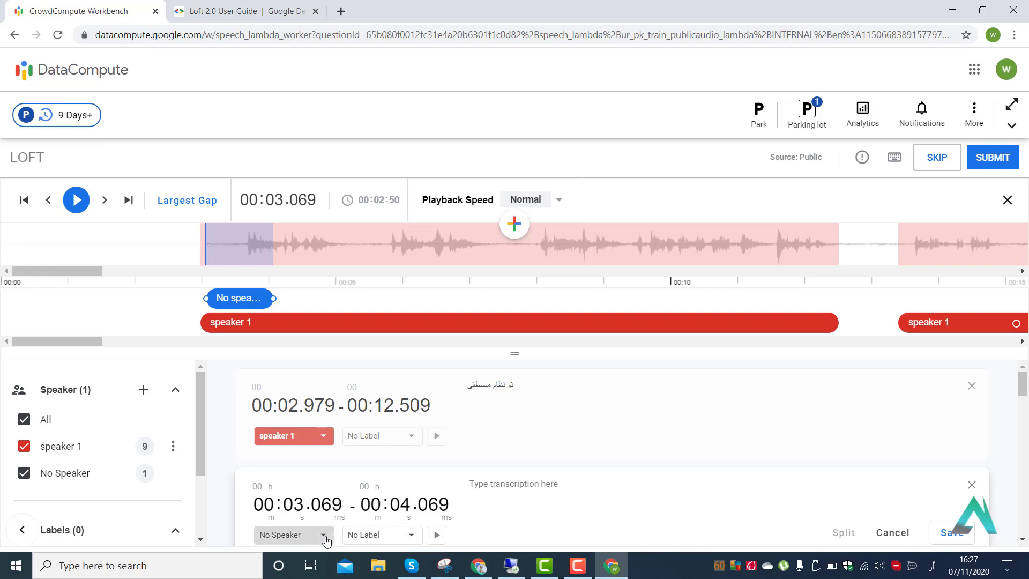
click(413, 536)
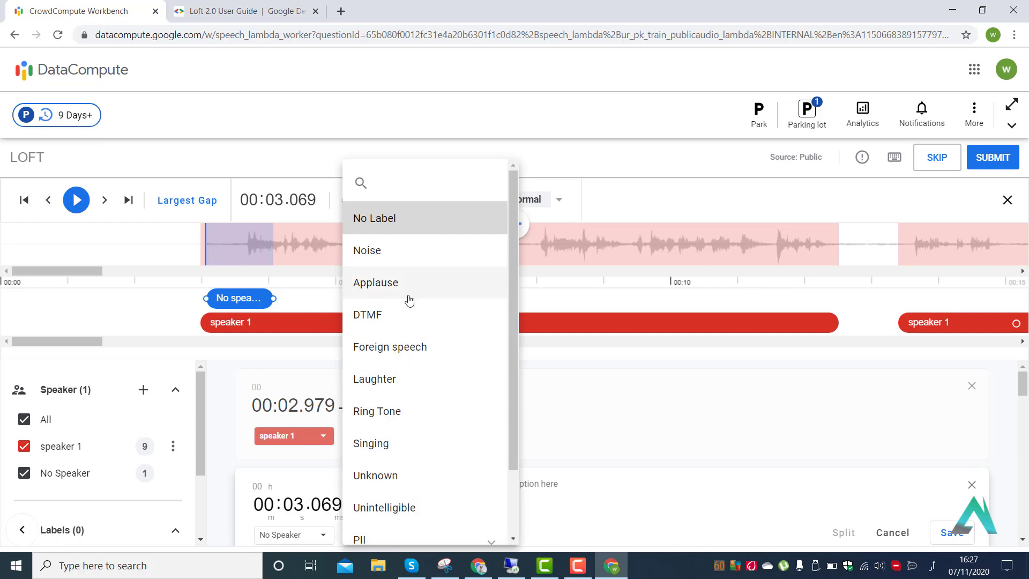
click(387, 256)
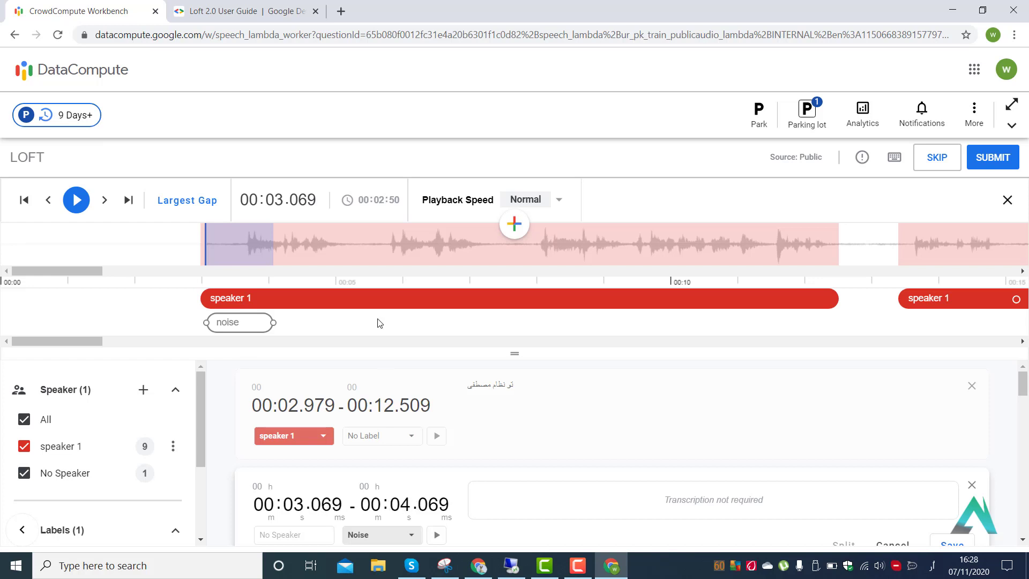
Set the noise segment's end time to 02:50.000 and save it.
click(401, 502)
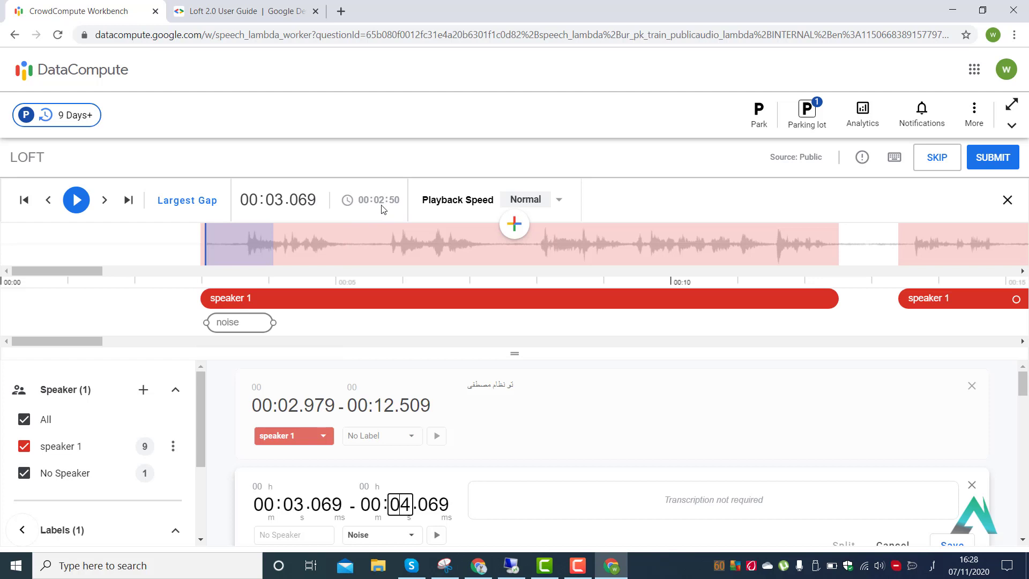
click(370, 505)
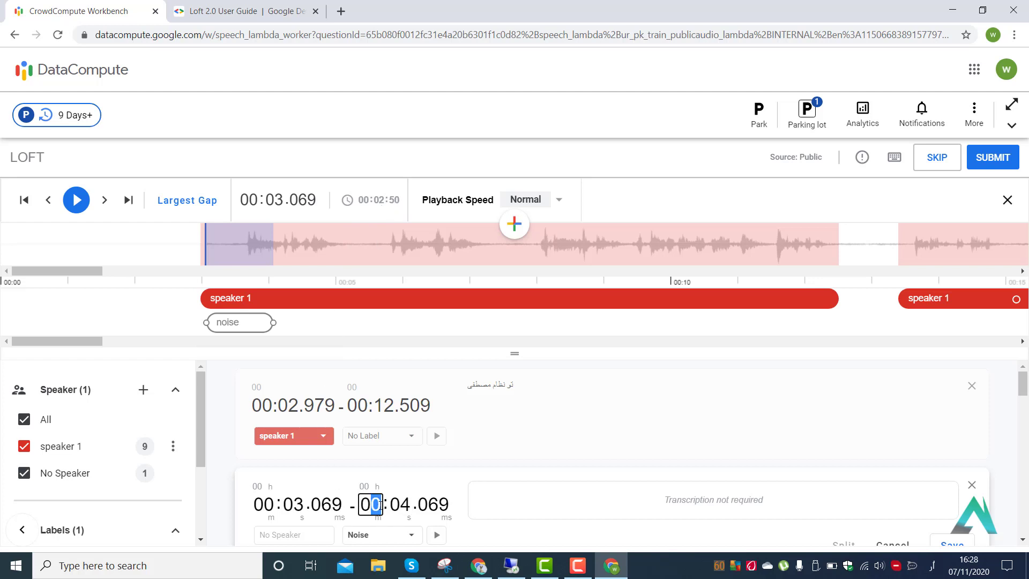
text(2)
key(Tab)
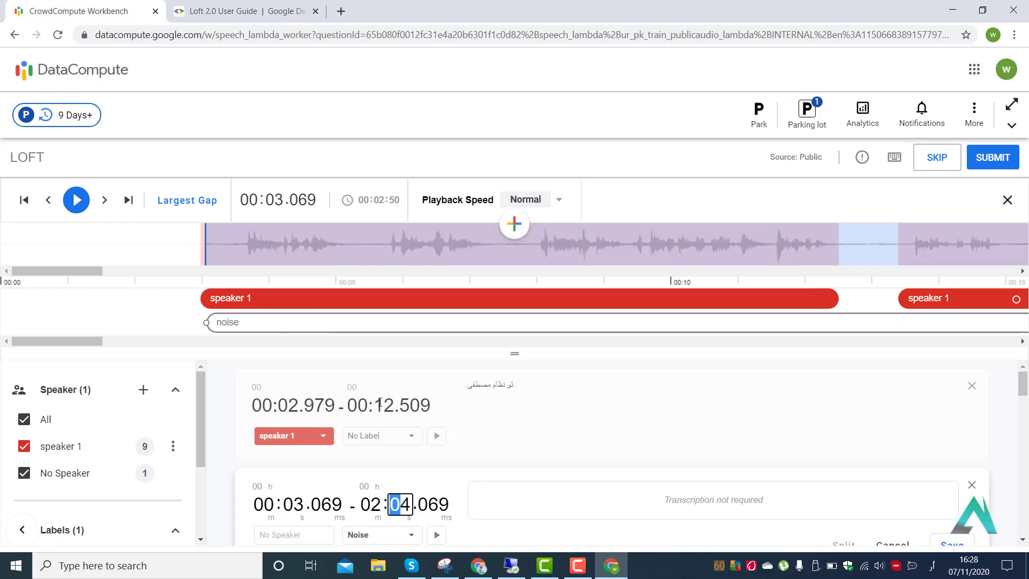
text(50)
key(Delete)
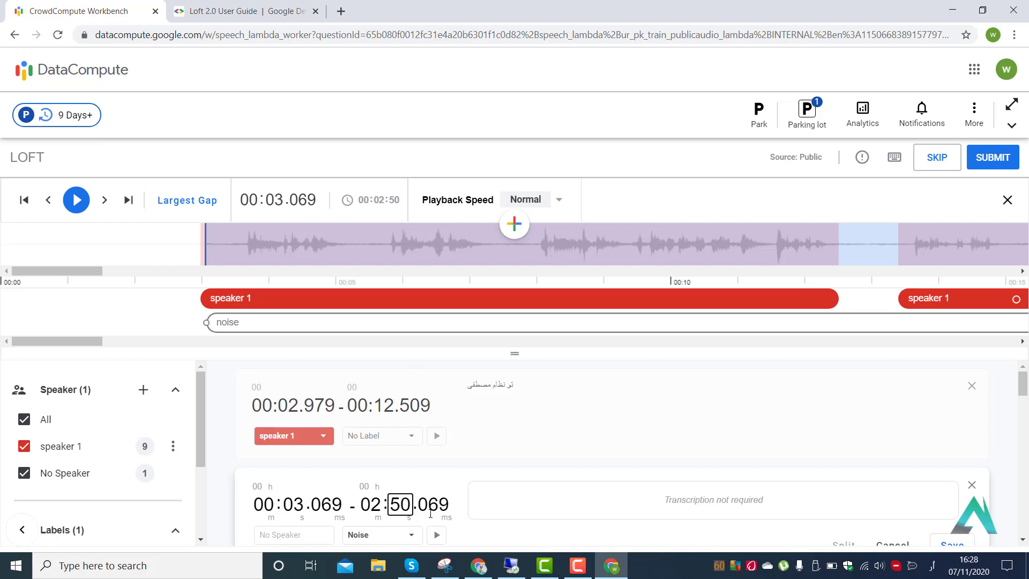
key(Tab)
text(000)
key(Delete)
click(949, 544)
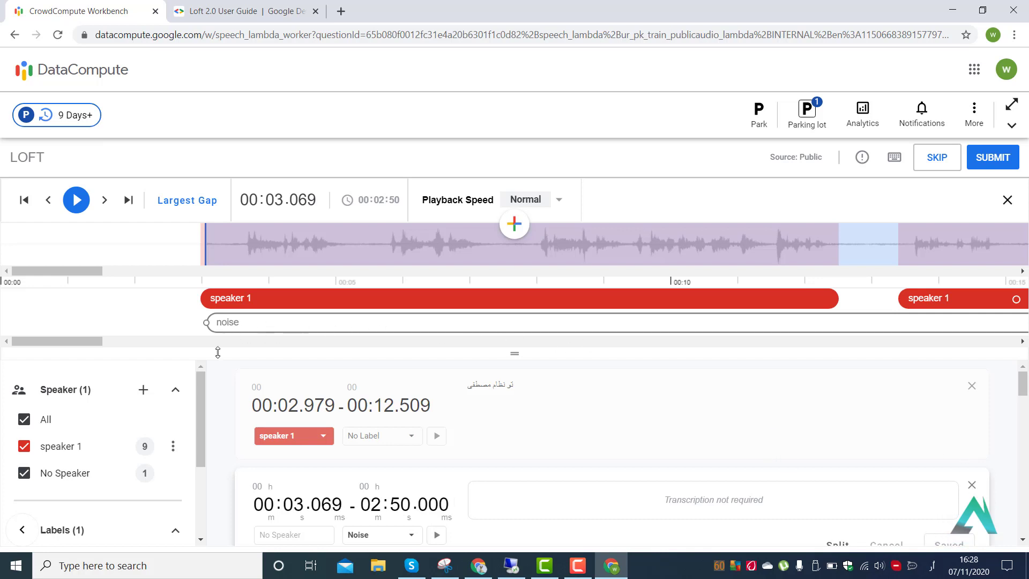
Shift the noise segment on the timeline so it runs from about 00:03.609 to 02:50.540.
drag(86, 347, 1013, 377)
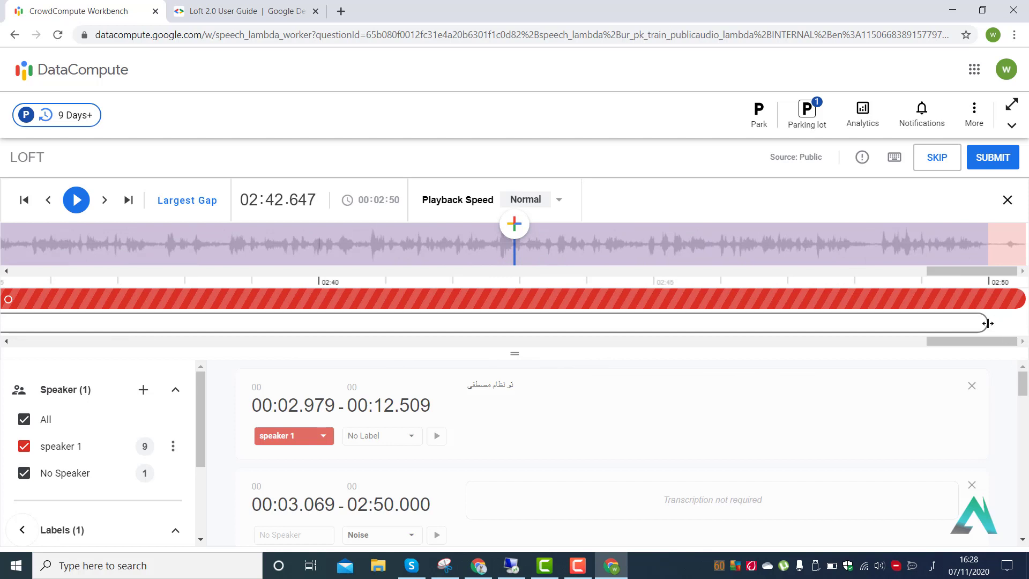
drag(988, 323, 50, 346)
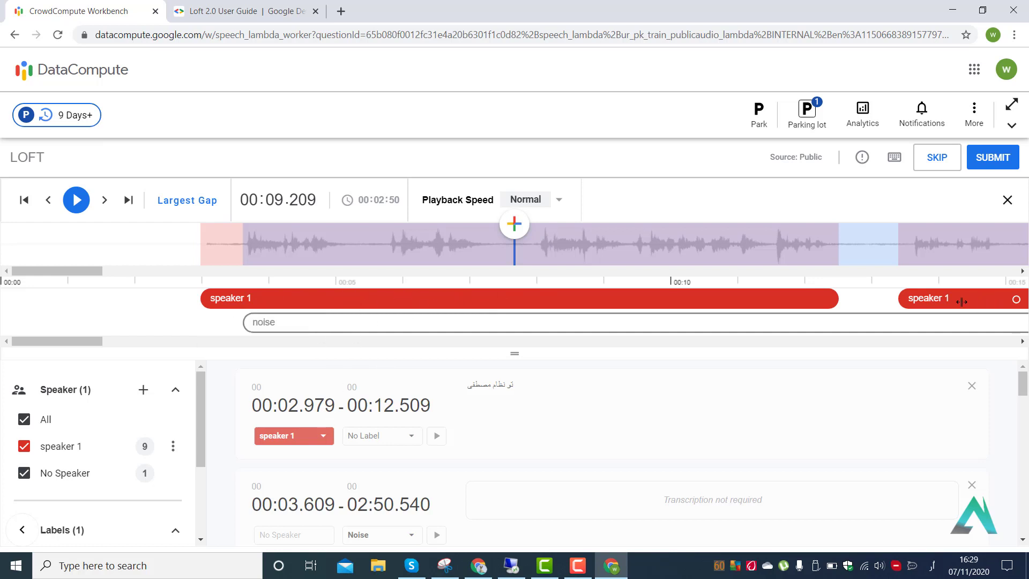
Create speaker 2 with a bright pink colour and assign it to the segment starting at 00:02.979.
click(263, 298)
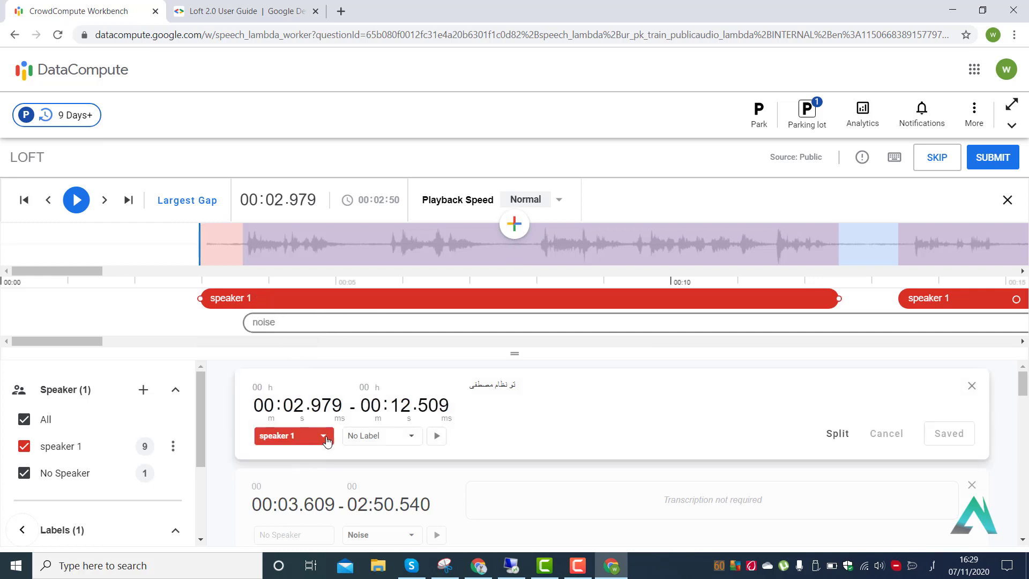
click(327, 440)
click(304, 396)
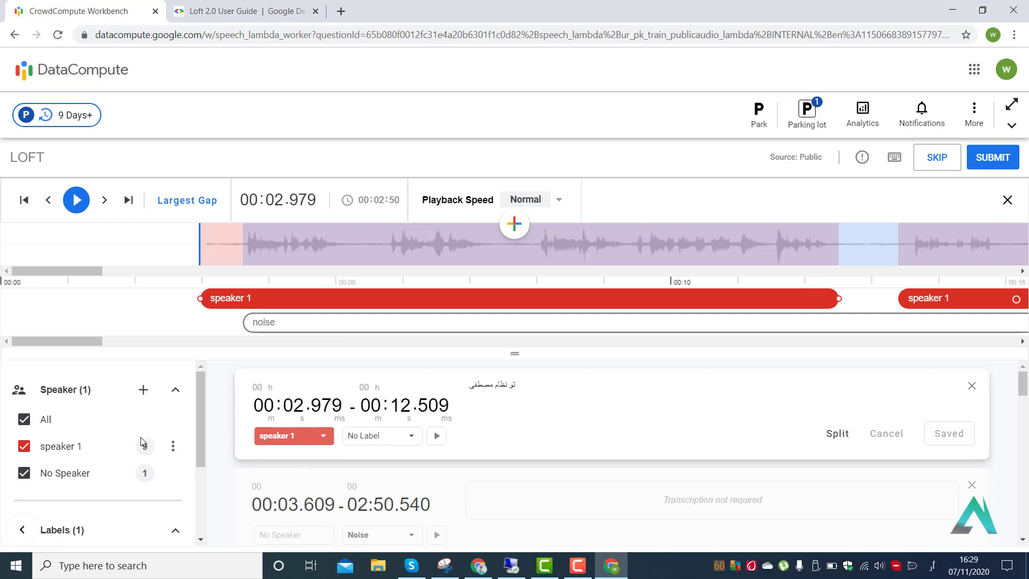
click(144, 394)
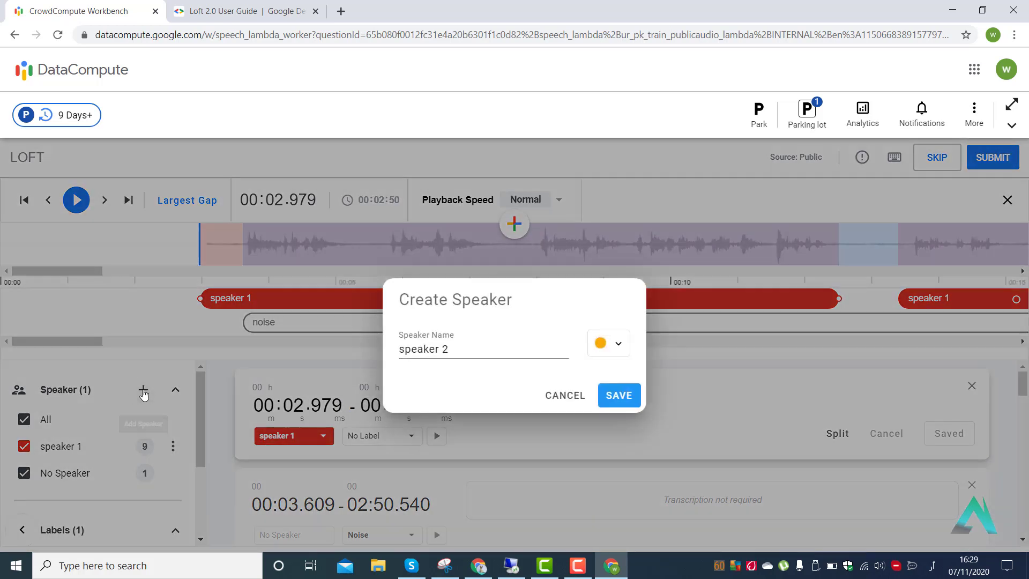
click(619, 349)
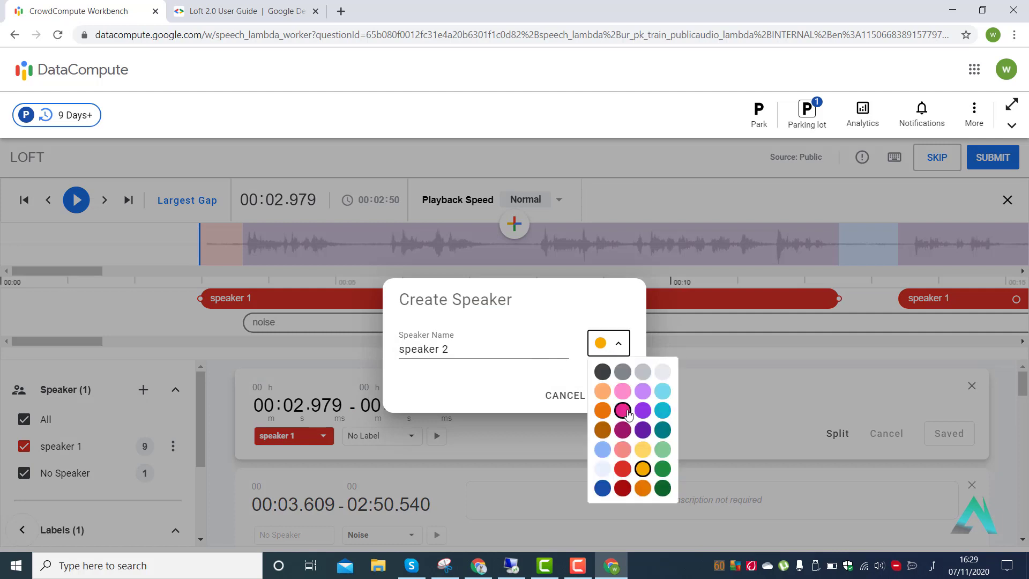
click(627, 416)
click(619, 397)
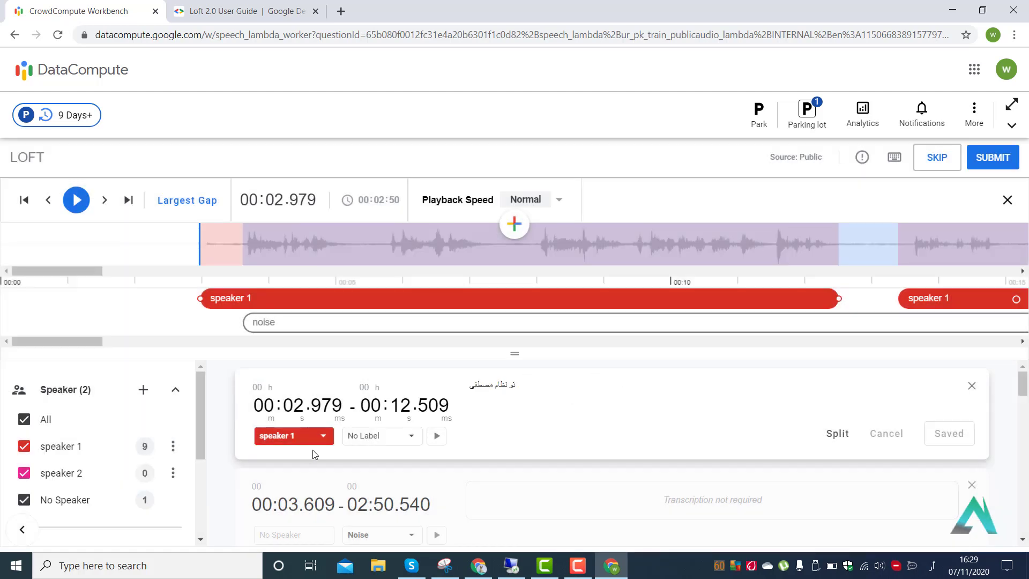
click(325, 436)
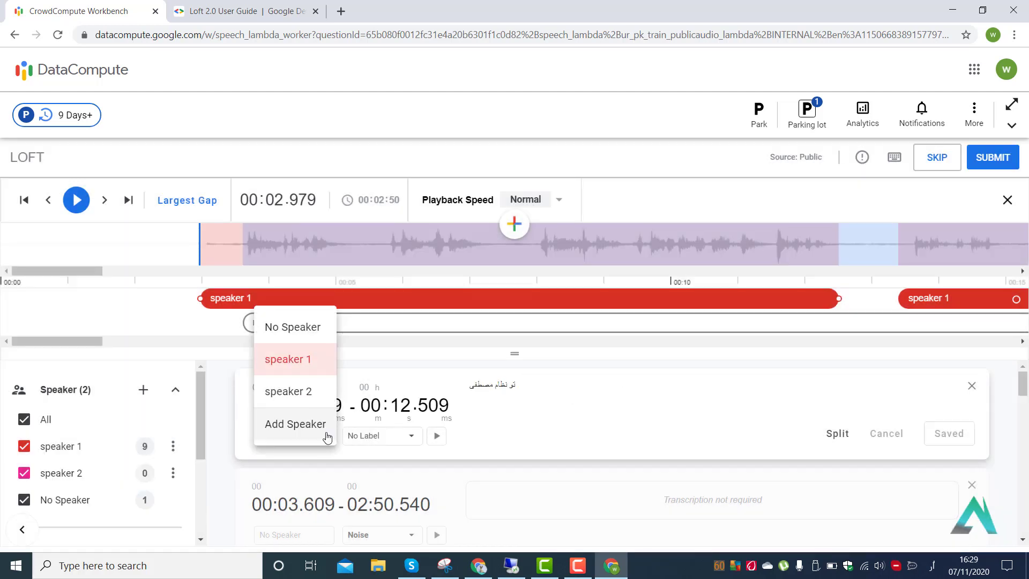
click(299, 391)
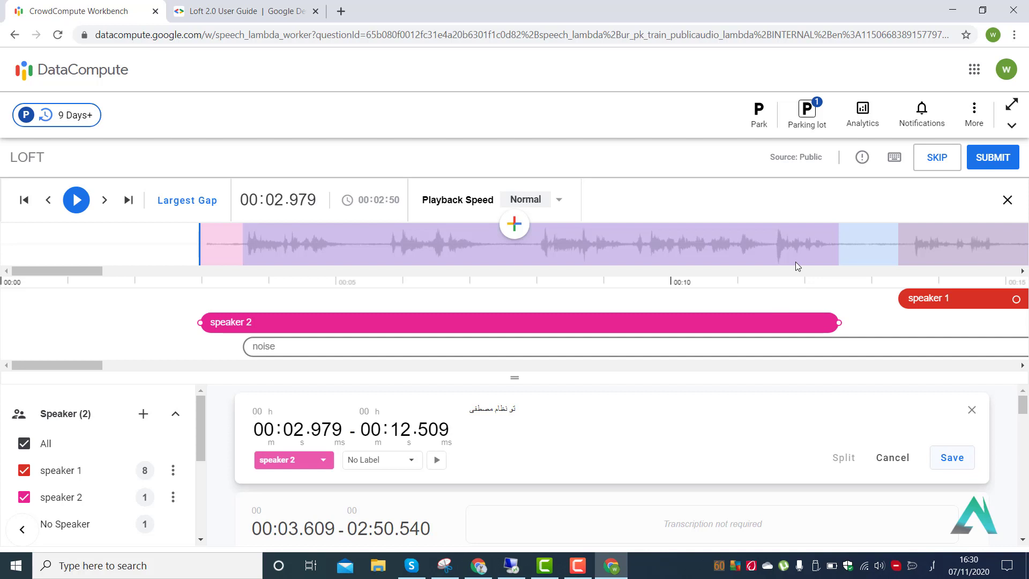
Place the playback cursor at the speaker 2 segment's end, 00:12.509, and jump it half a second forward and back.
click(839, 241)
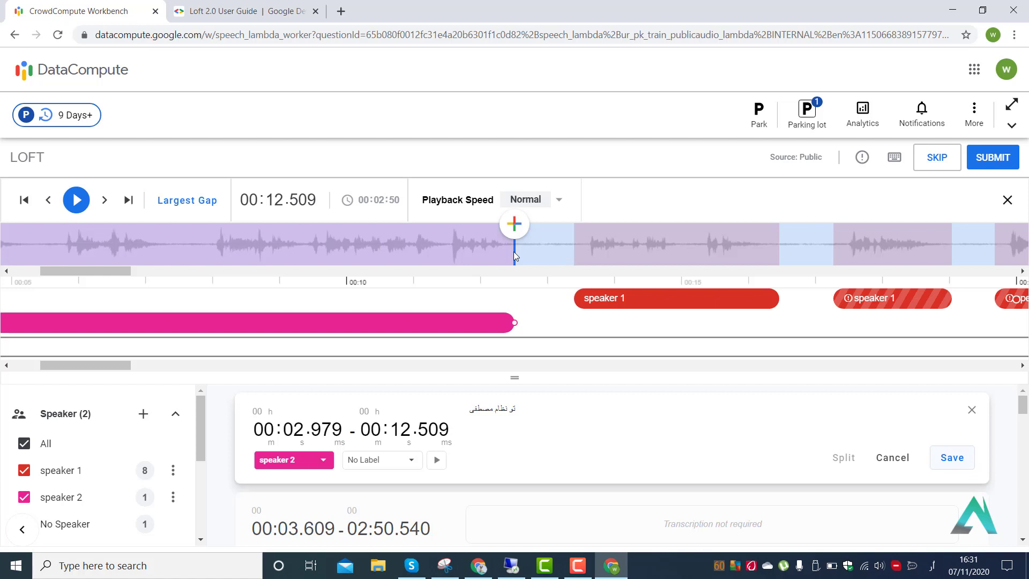
key(Right)
key(Left)
key(Right)
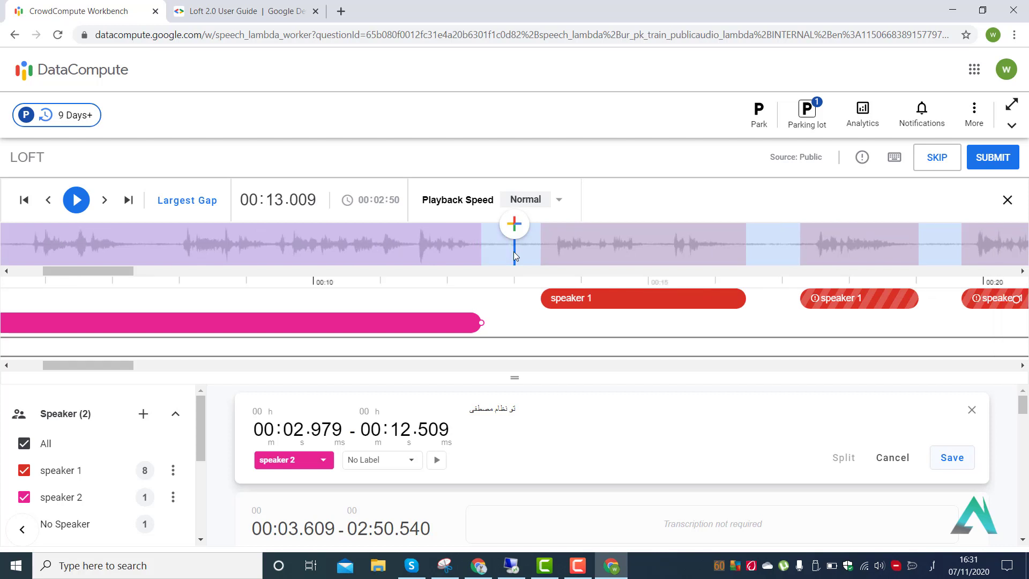
key(Left)
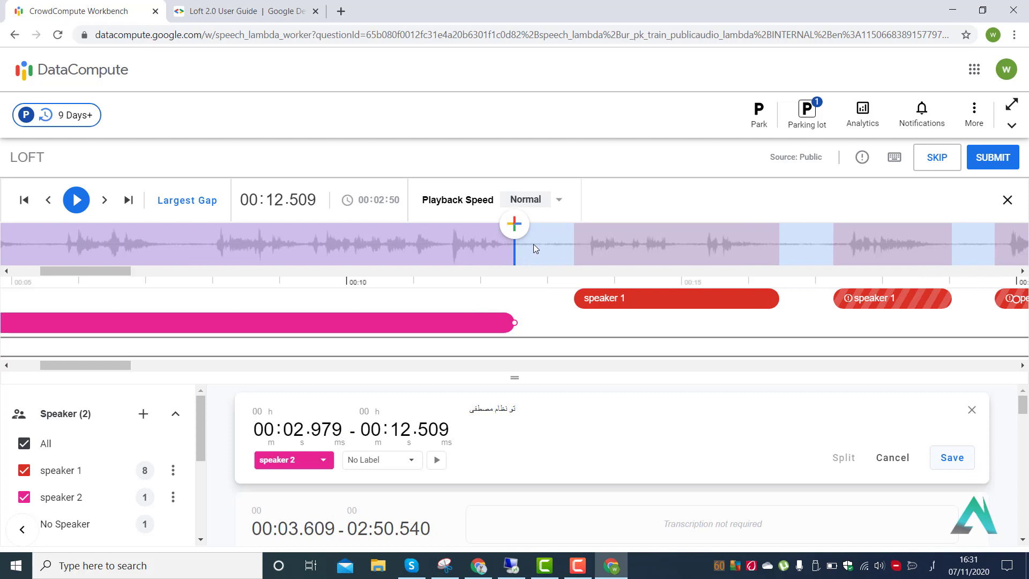
Move the playback cursor just past the segment's end to 00:12.569 and repeatedly jump it half a second forward and back.
click(534, 244)
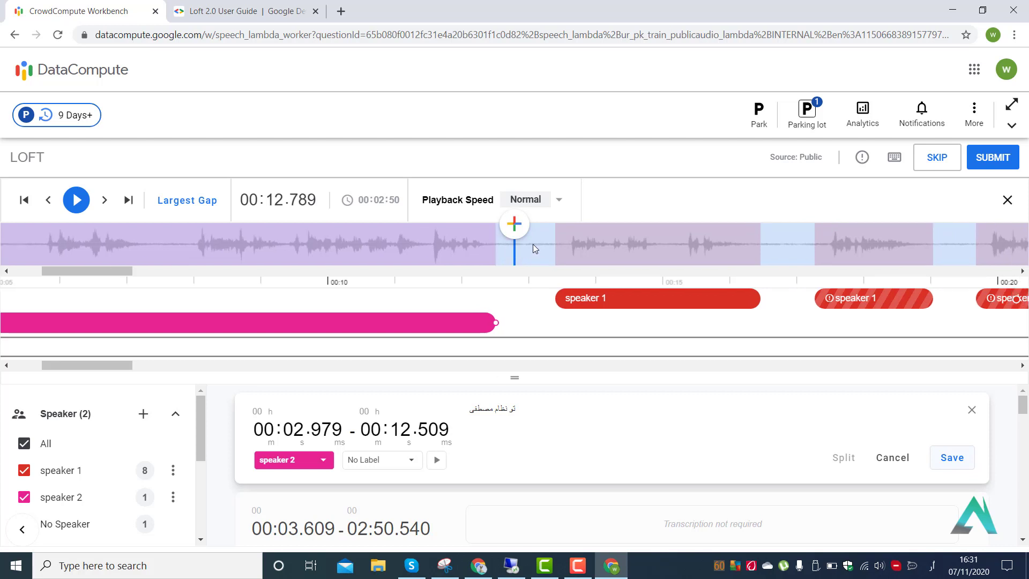
click(508, 246)
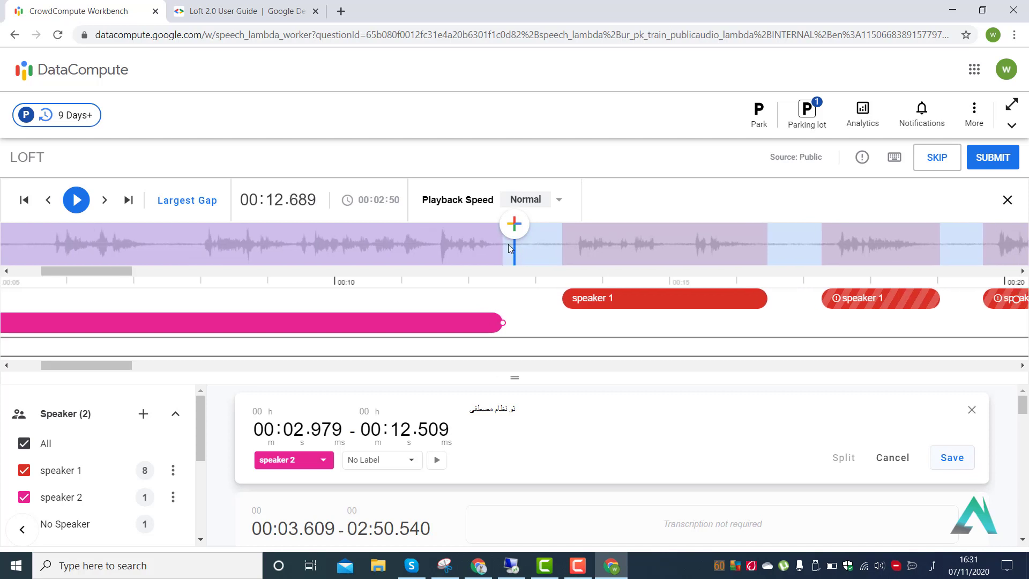
click(509, 246)
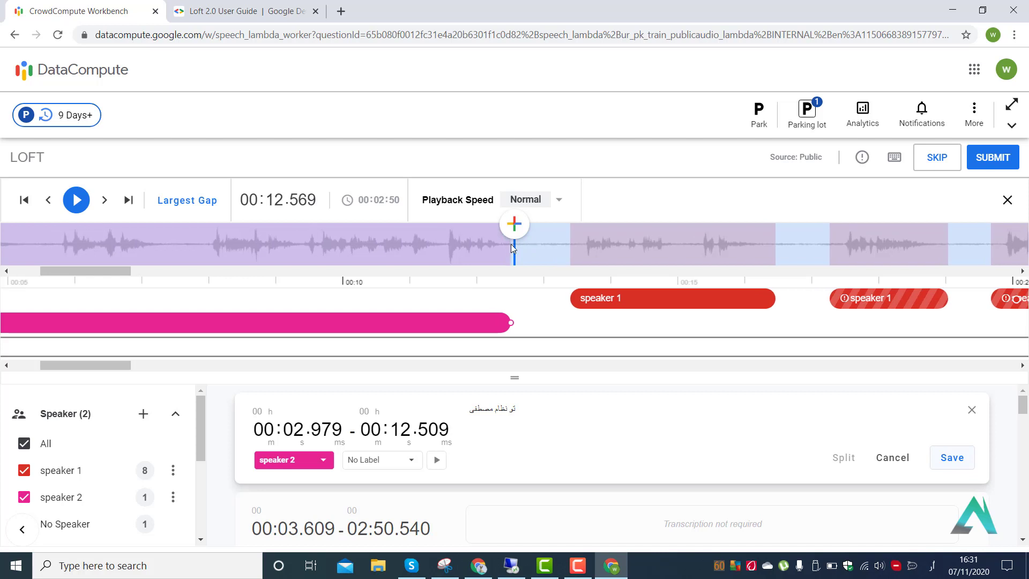
key(Right)
key(Left)
key(Right)
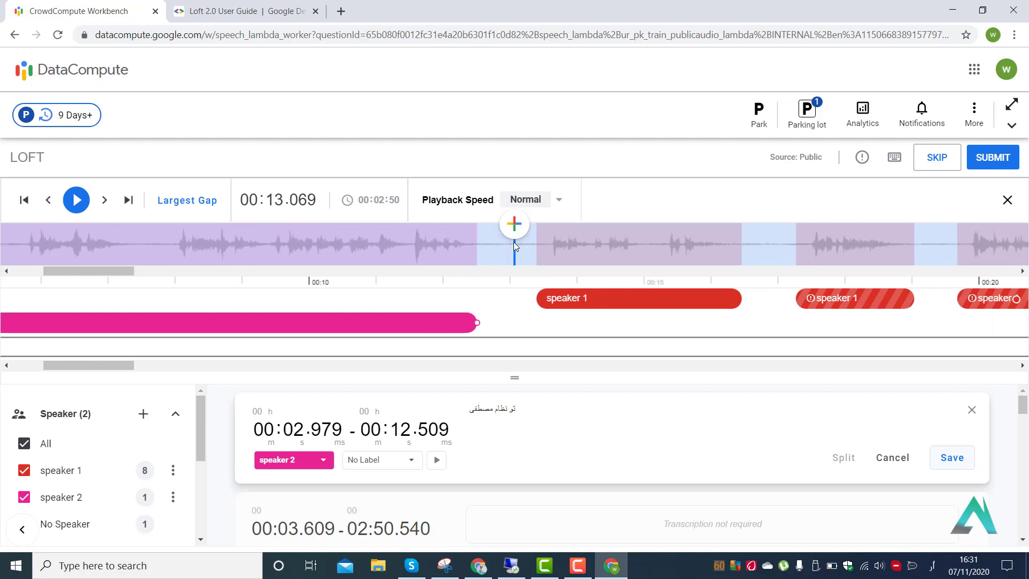
key(Left)
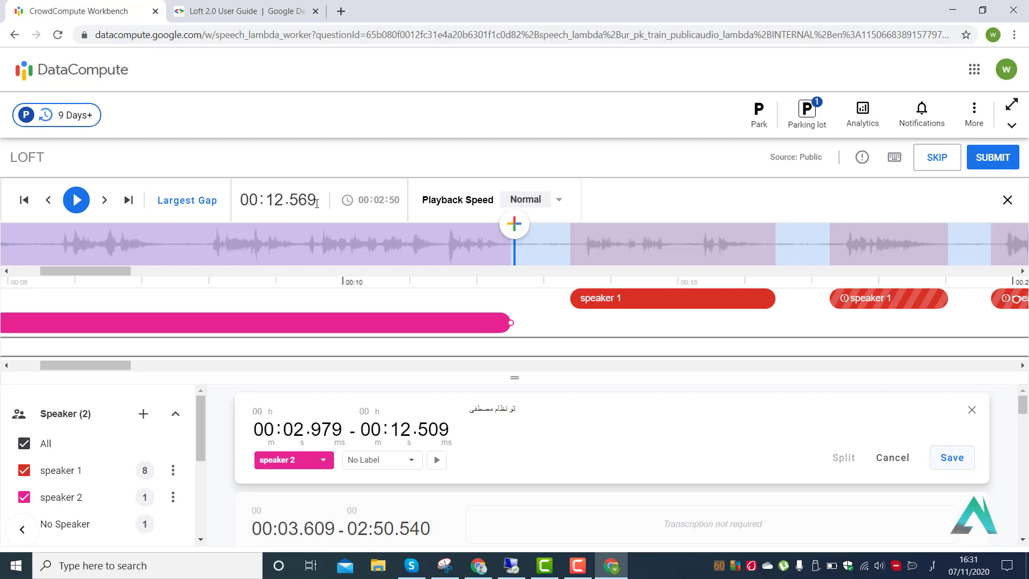
key(Left)
key(Right)
key(Left)
key(Right)
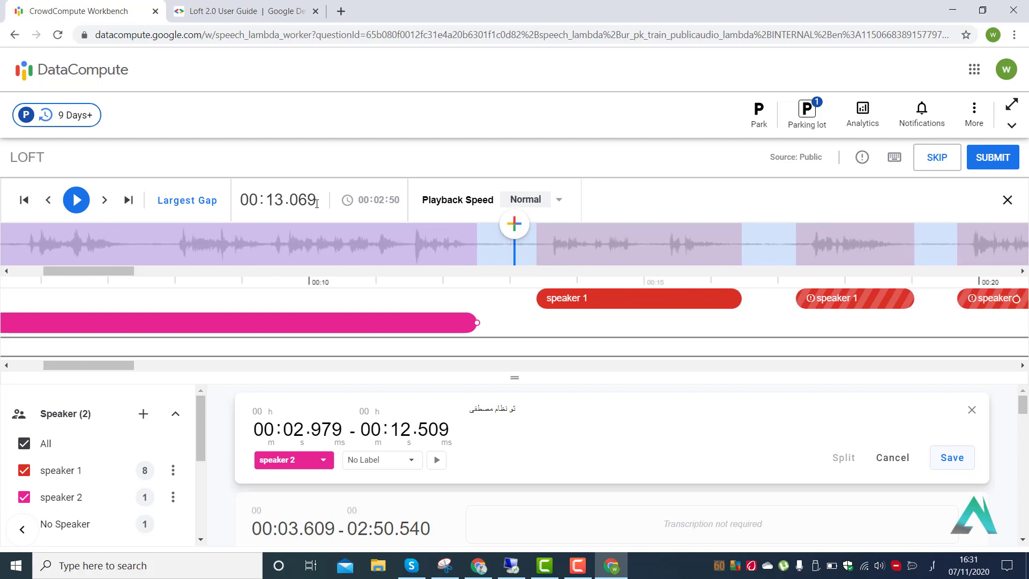
key(Left)
key(Right)
key(Left)
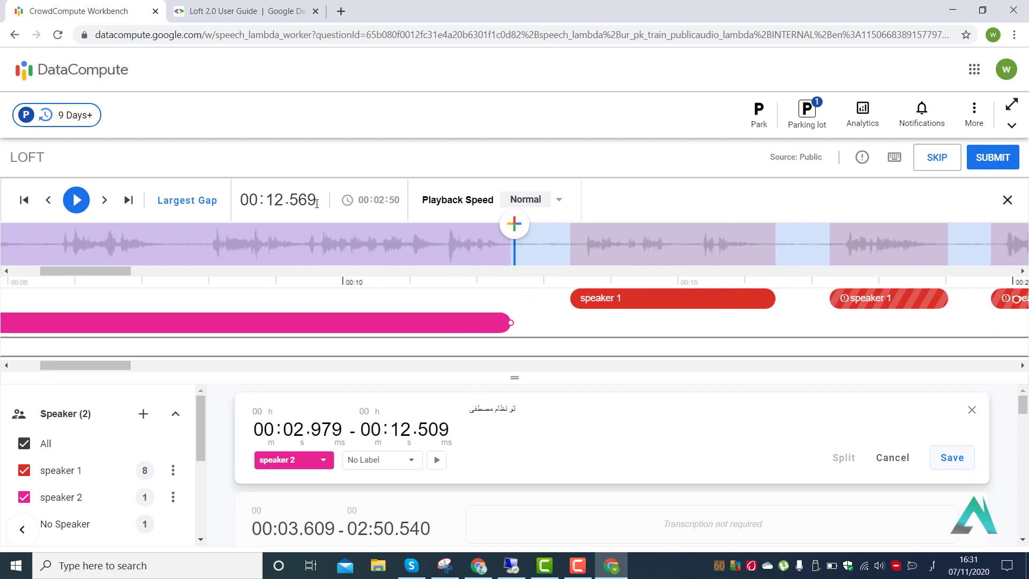
key(Right)
key(Left)
key(Right)
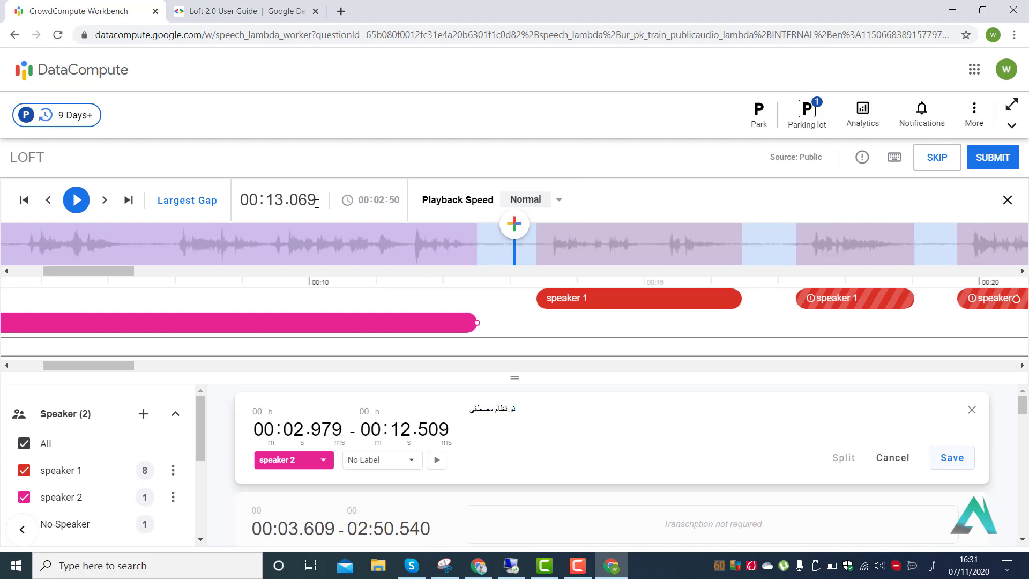
key(Left)
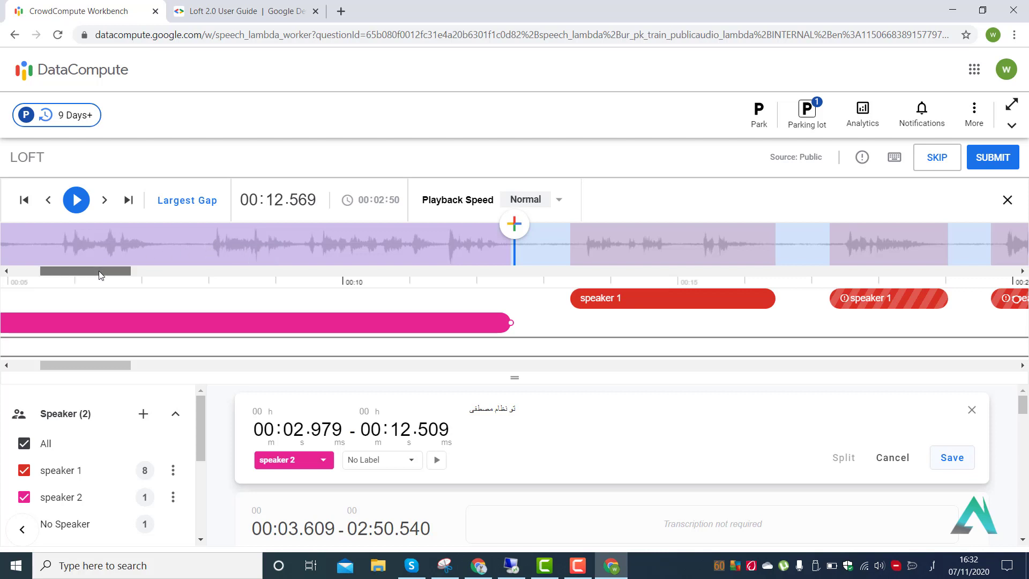
Bring the start of the speaker 2 segment back into view, toggle the expanded workspace on and off, and reveal the extra tools.
drag(103, 273, 82, 274)
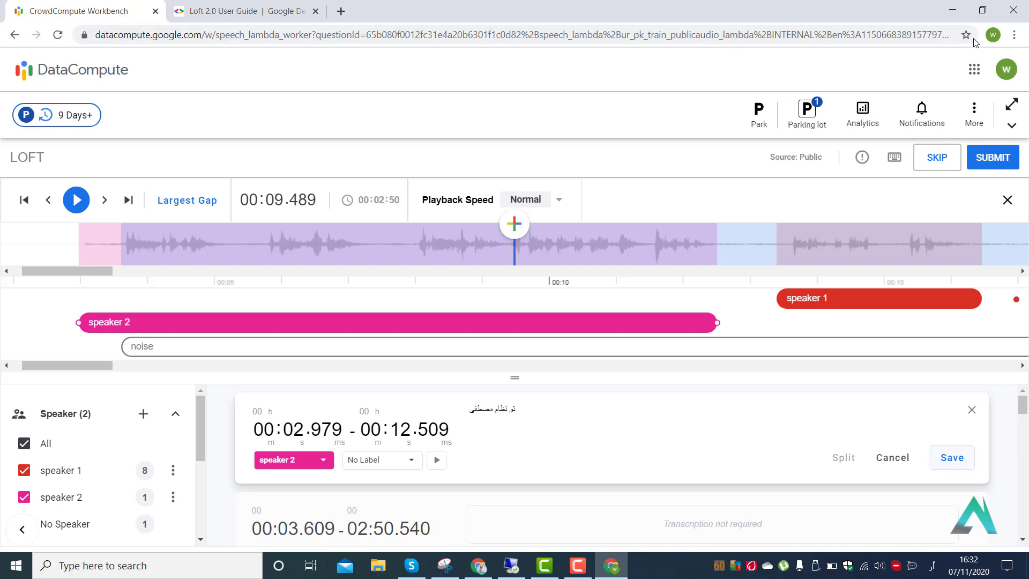
click(1013, 106)
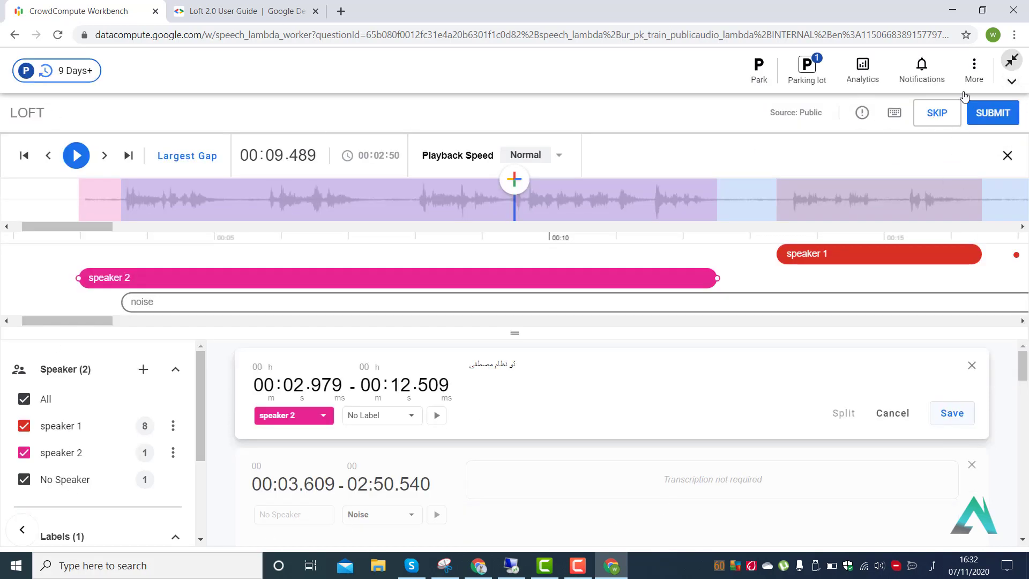
click(1011, 60)
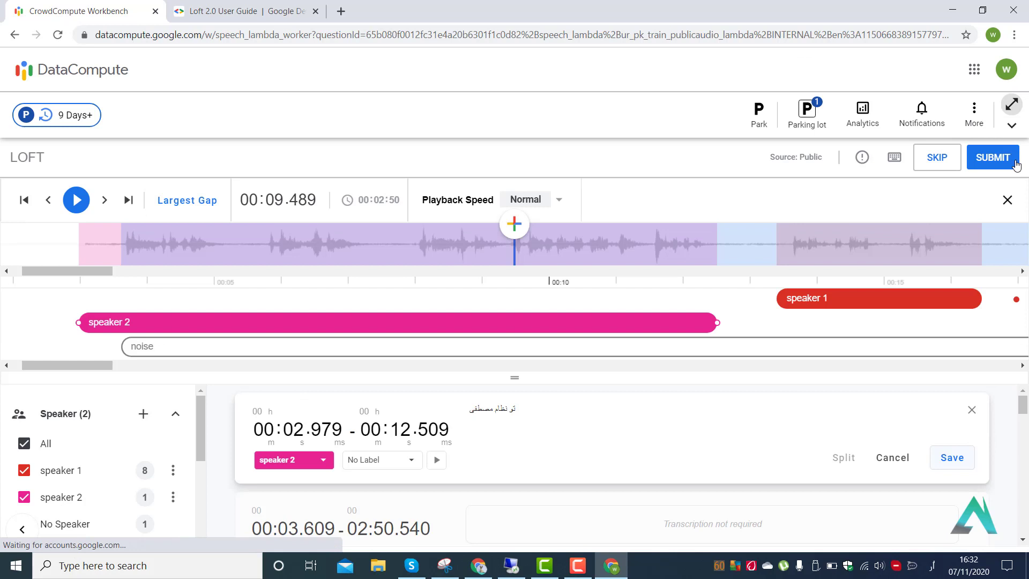
click(1013, 128)
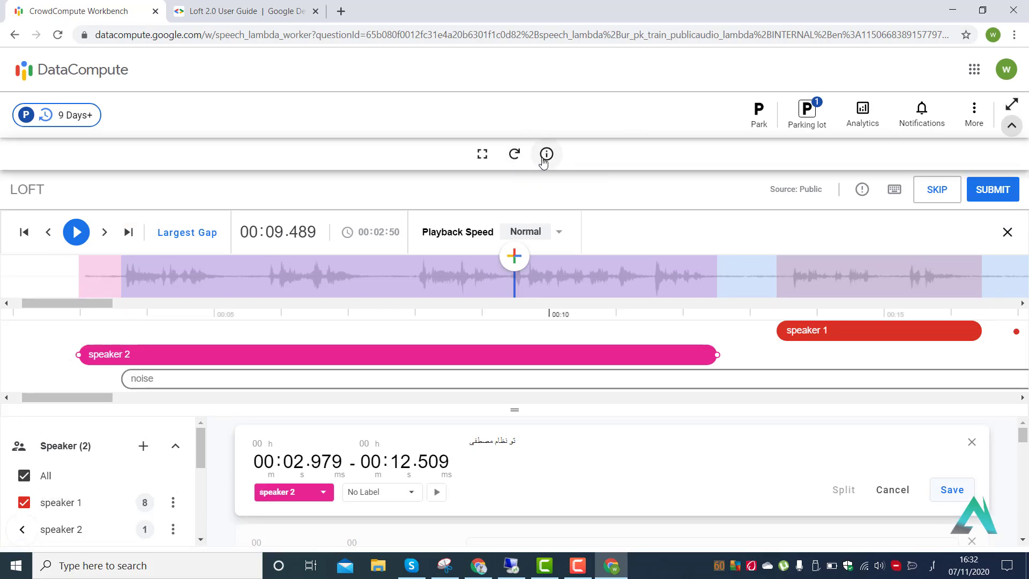
Toggle full-screen mode on and off, and do the same with the expanded workspace.
click(544, 161)
click(483, 154)
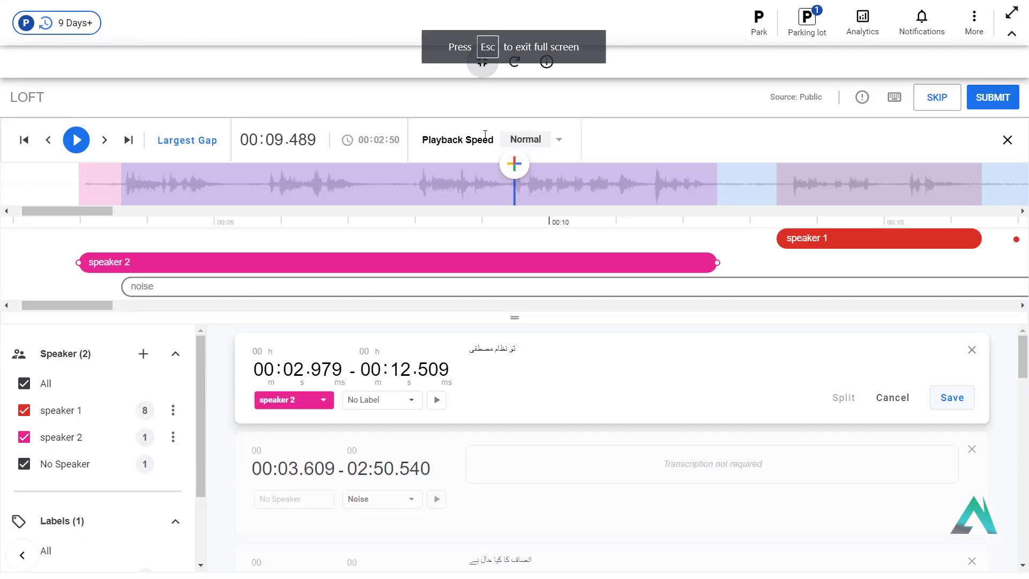
click(483, 76)
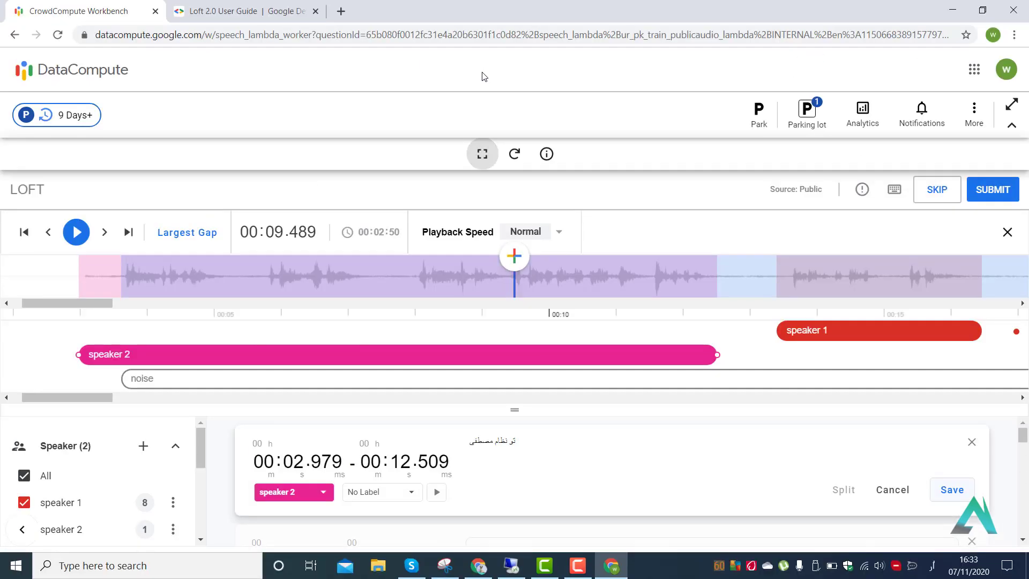
click(1012, 106)
click(1012, 60)
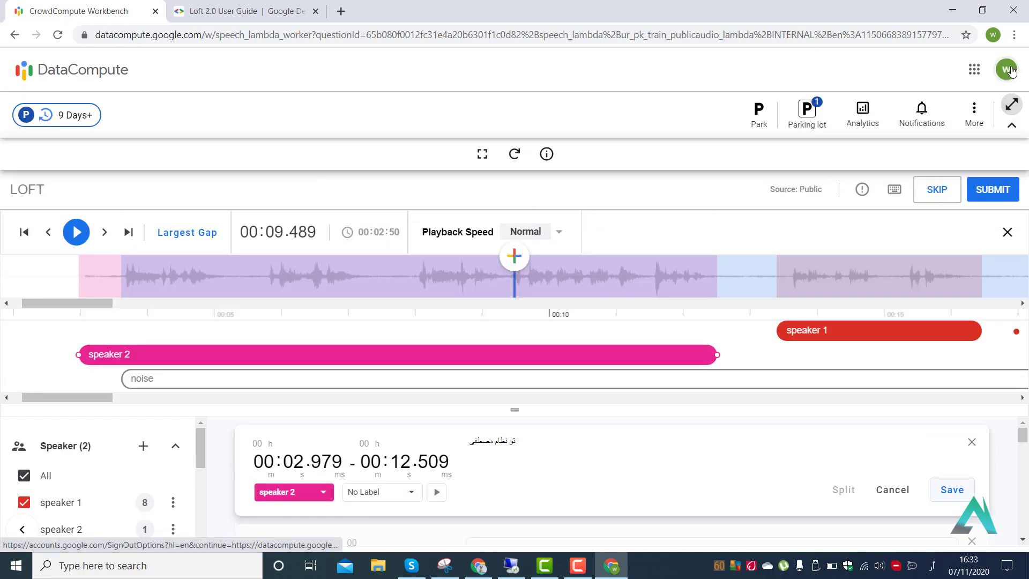
Open the notifications summary and examine its clock, warning and check-mark indicators.
click(917, 130)
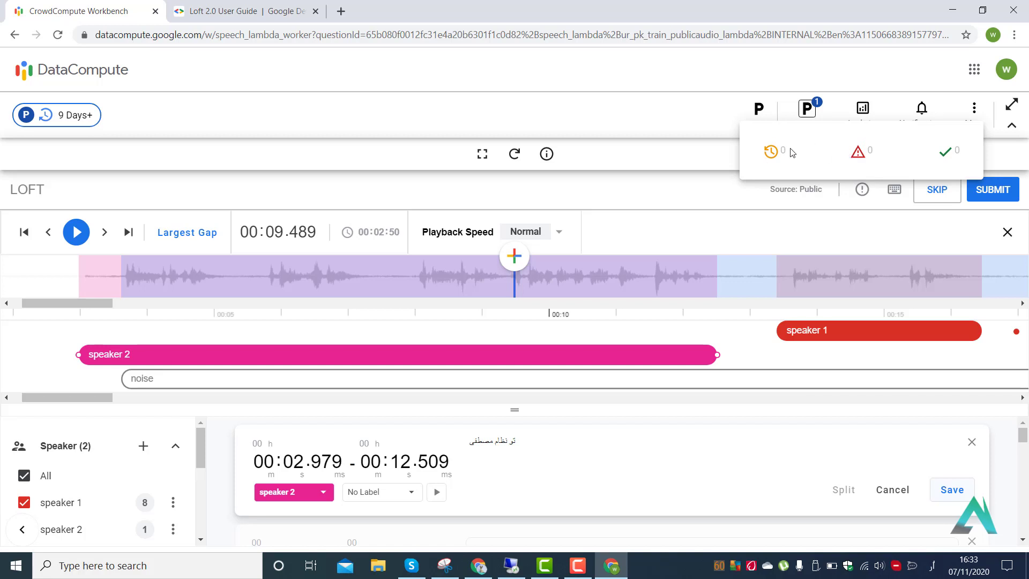
mouse_move(776, 161)
mouse_move(866, 159)
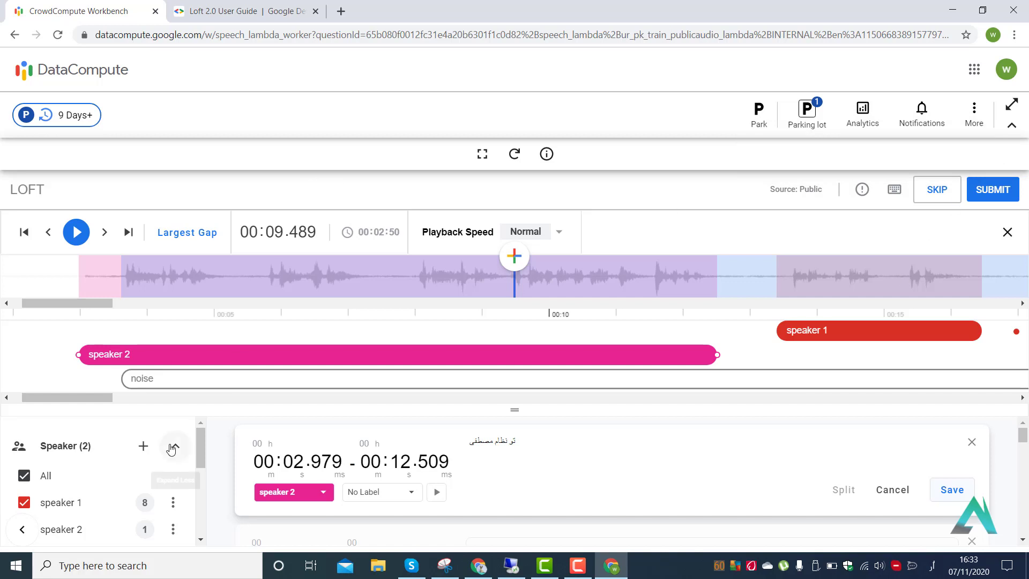
Look through the list of transcription segments, including the pre-filled speaker 1 entries, and return to the open speaker 2 segment.
scroll(170, 461, down, 1)
scroll(240, 453, down, 2)
scroll(576, 437, down, 10)
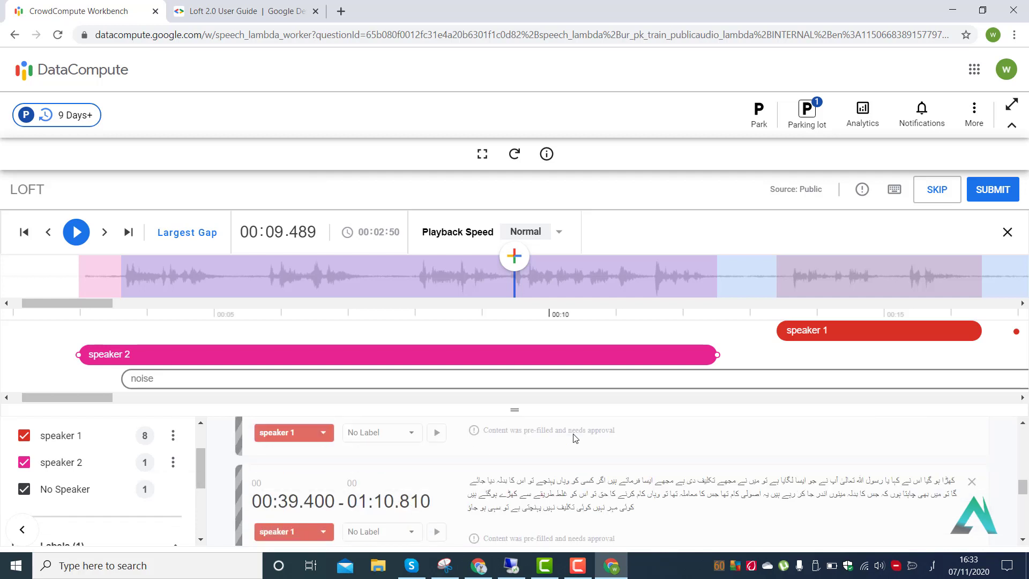
scroll(774, 461, down, 1)
scroll(773, 461, up, 15)
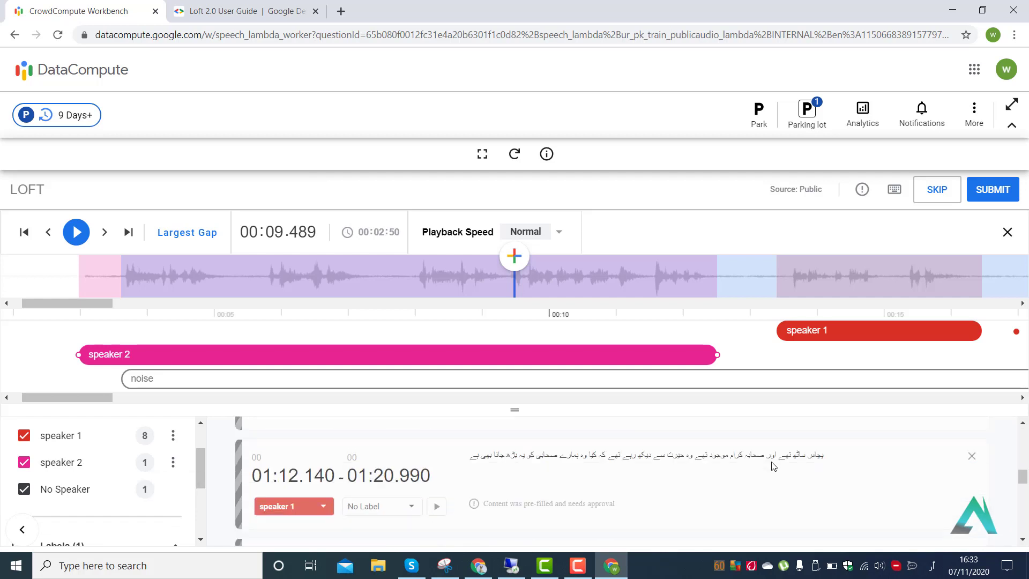
scroll(773, 462, down, 12)
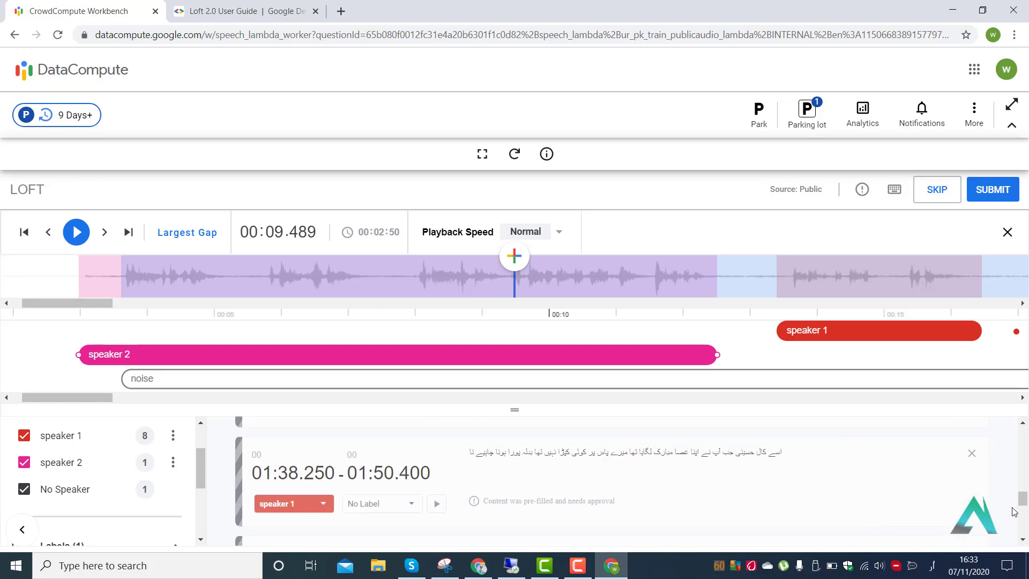
drag(1024, 501, 1024, 528)
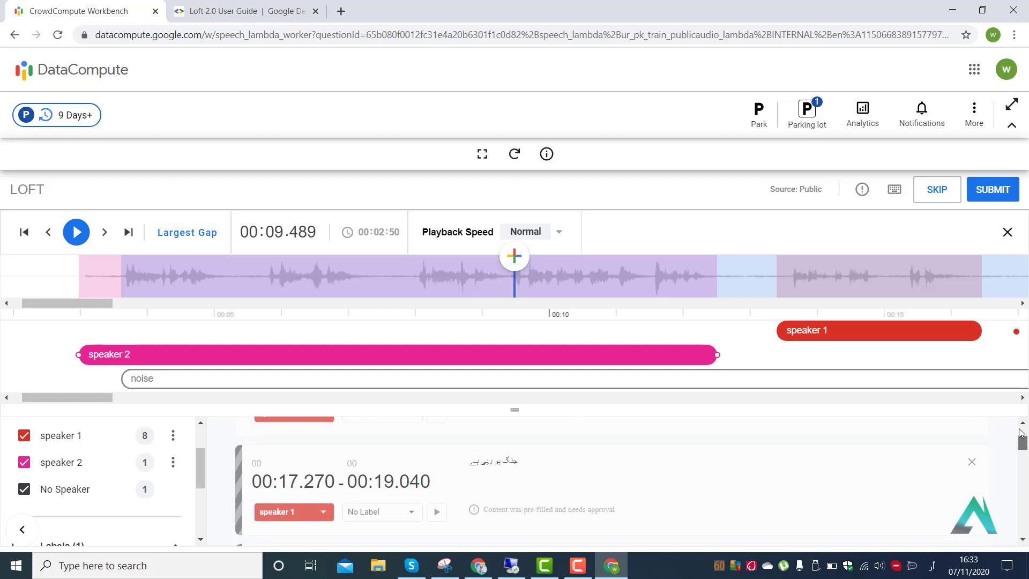
scroll(601, 468, up, 10)
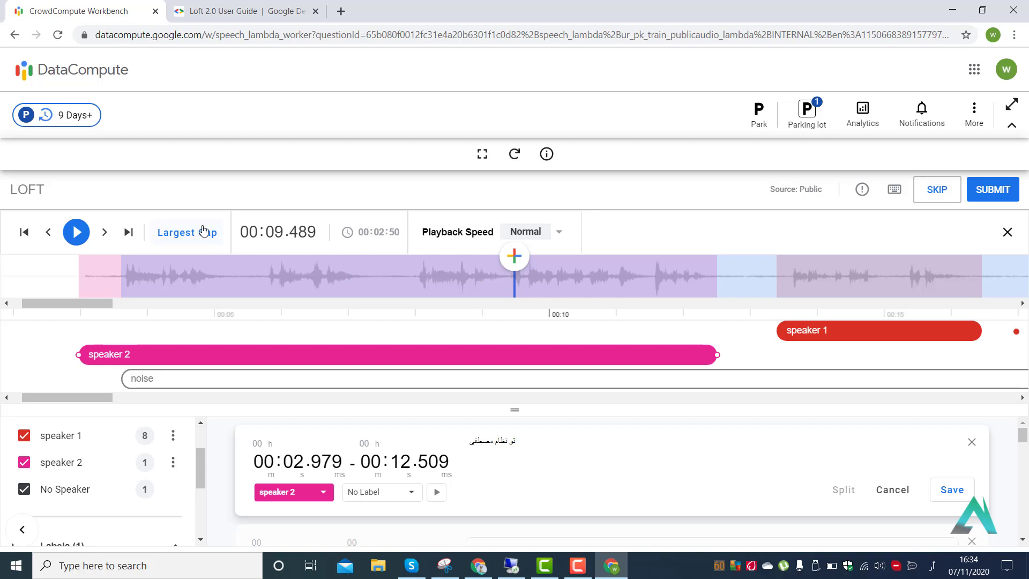
Play a short stretch of the speaker 2 segment from an earlier point on the waveform and pause it at 00:08.449.
click(401, 275)
key(space)
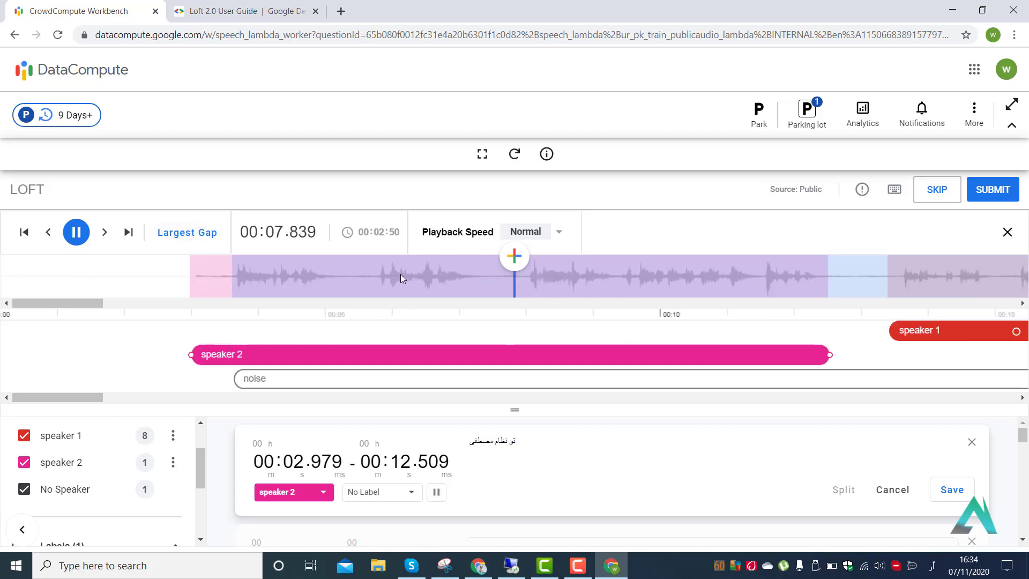
key(space)
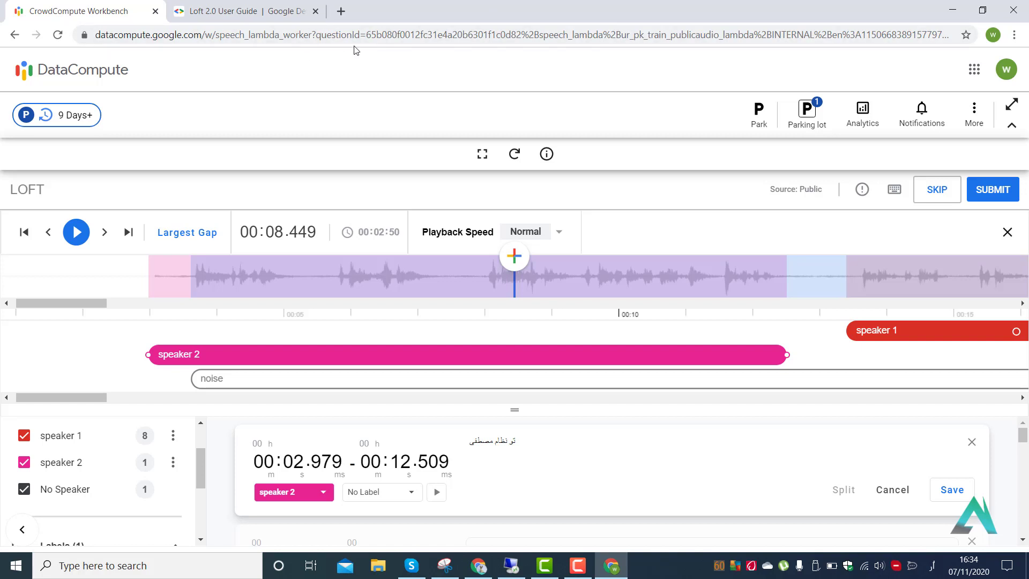
click(1014, 36)
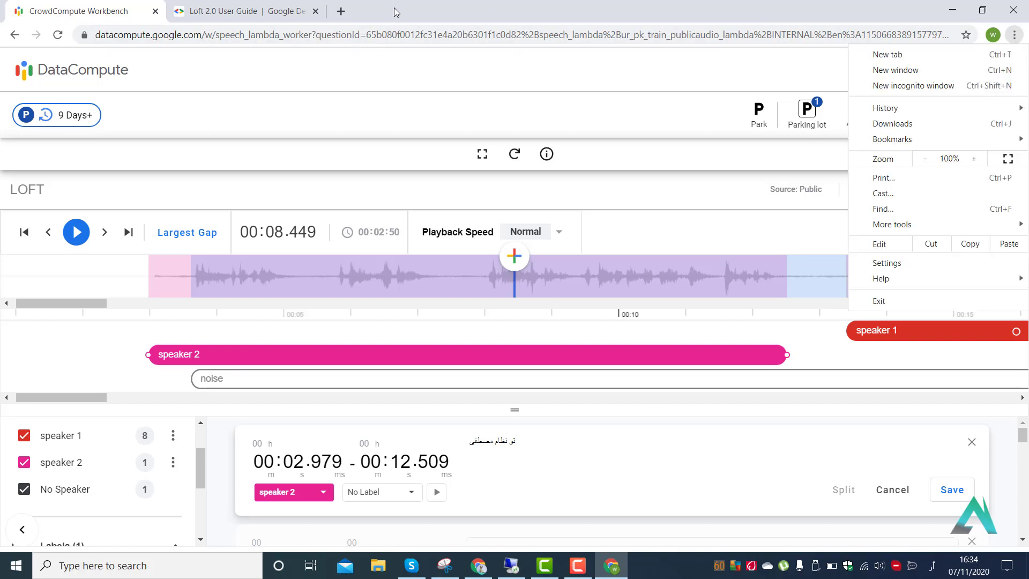
click(466, 4)
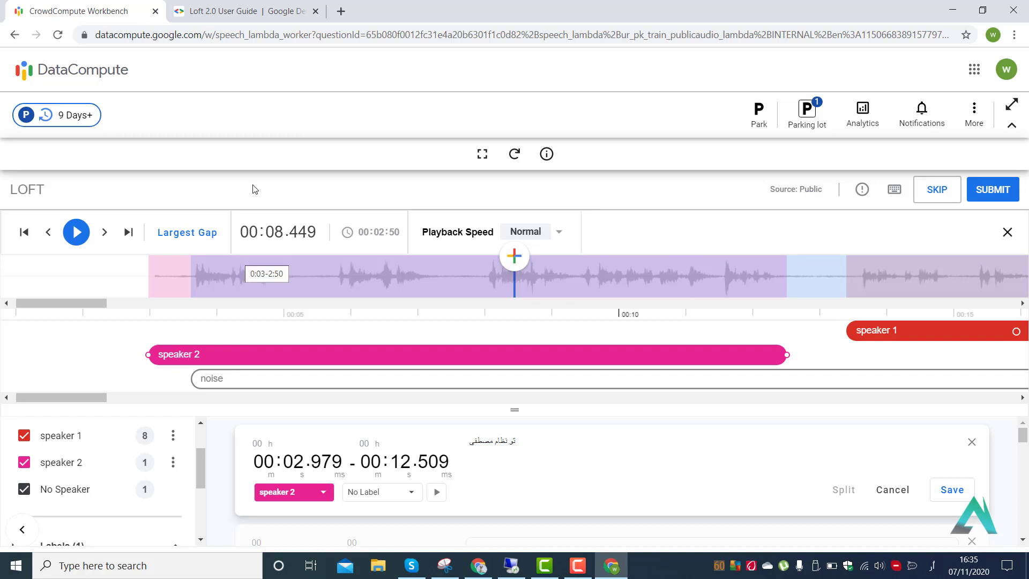
Switch to the Loft 2.0 User Guide and read from the Layout section through segments, speakers and labels to Other Functionality.
scroll(501, 301, down, 20)
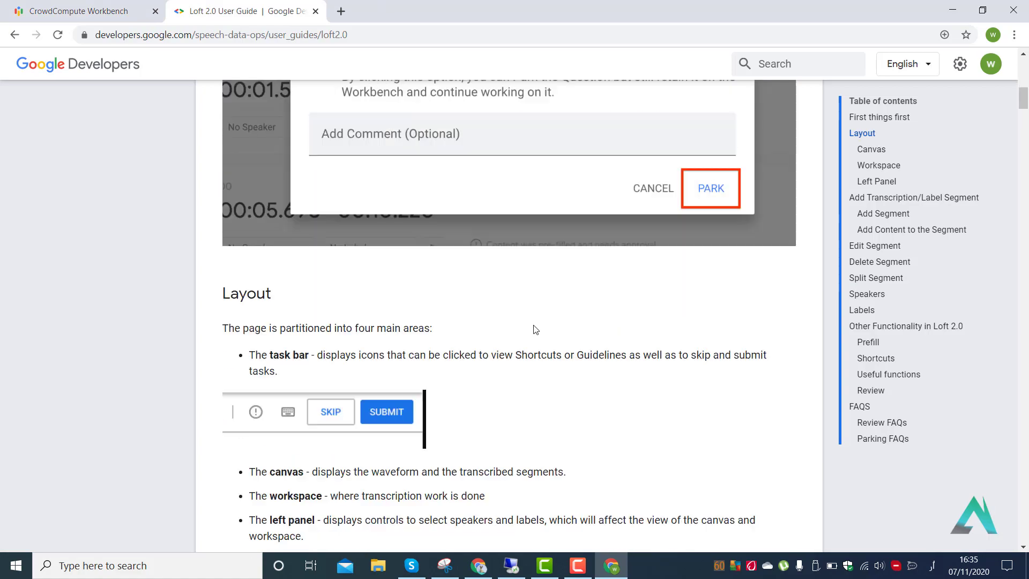
scroll(536, 326, down, 15)
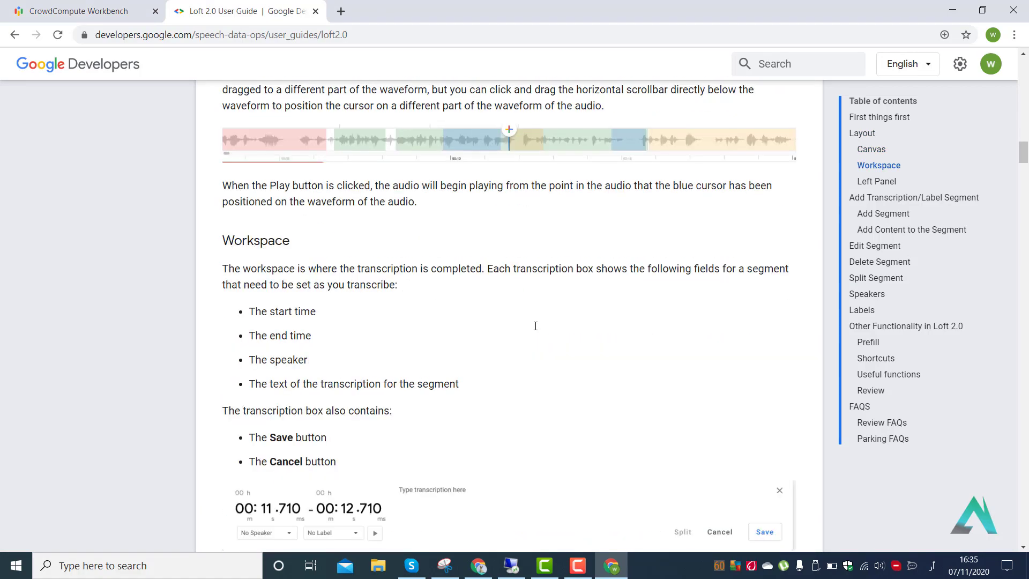
scroll(536, 329, down, 10)
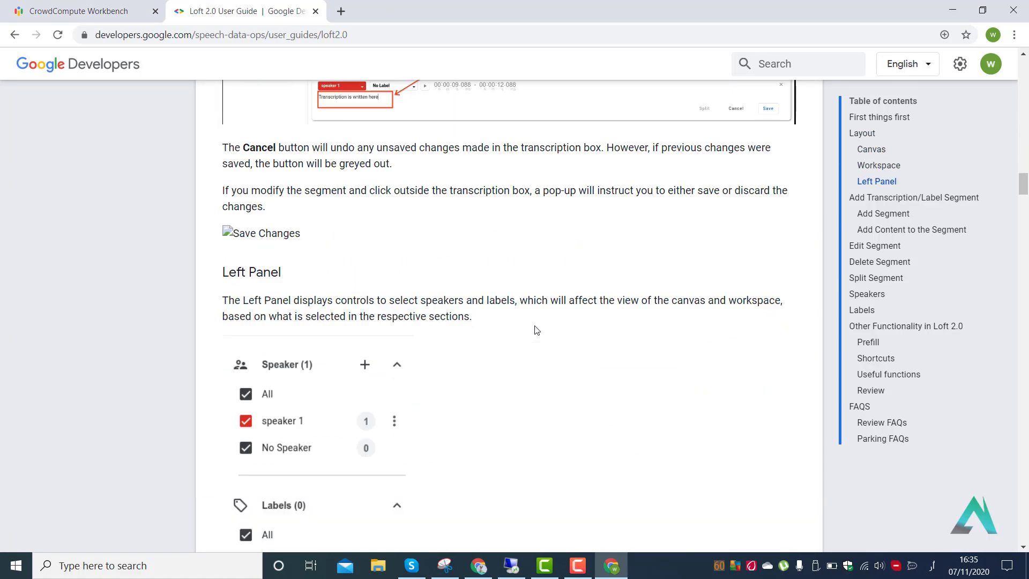
scroll(536, 329, down, 8)
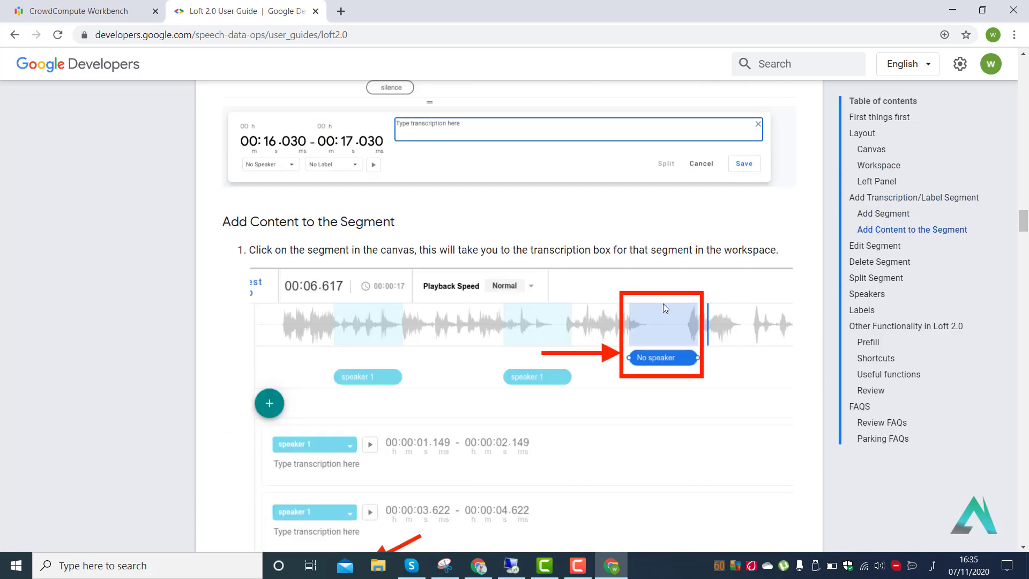
scroll(663, 303, down, 7)
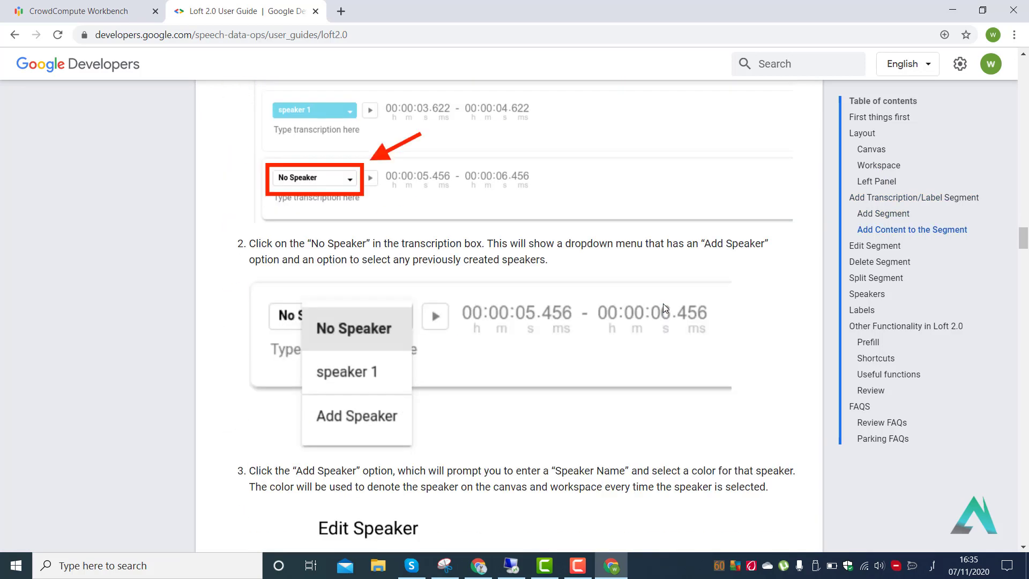
scroll(663, 303, down, 10)
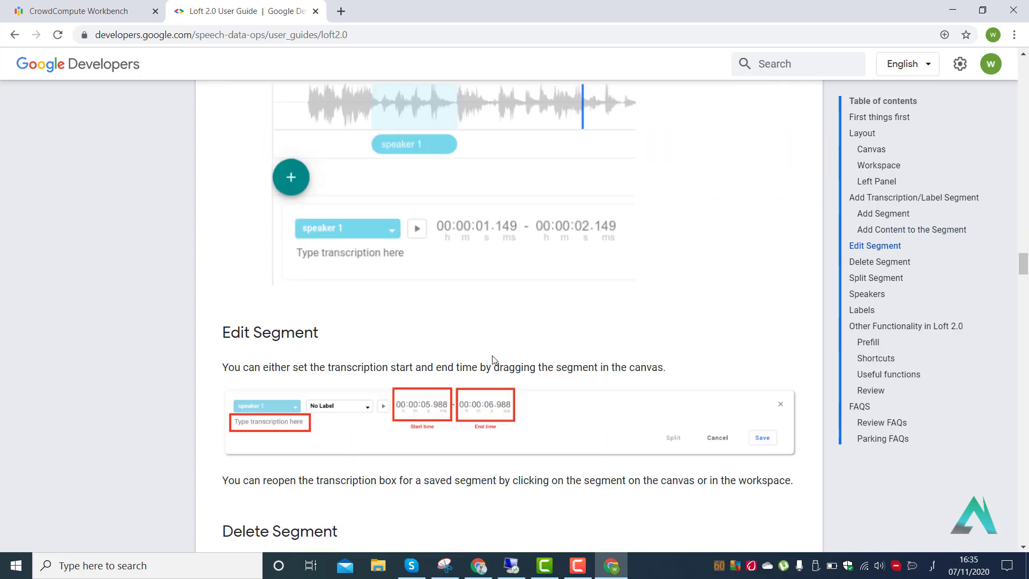
scroll(493, 359, down, 1)
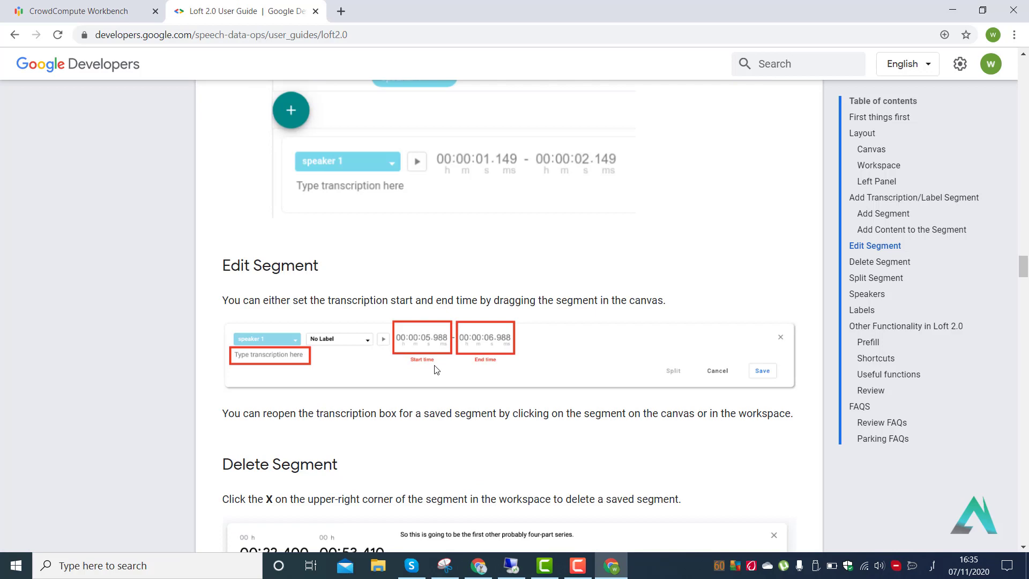
scroll(498, 370, down, 6)
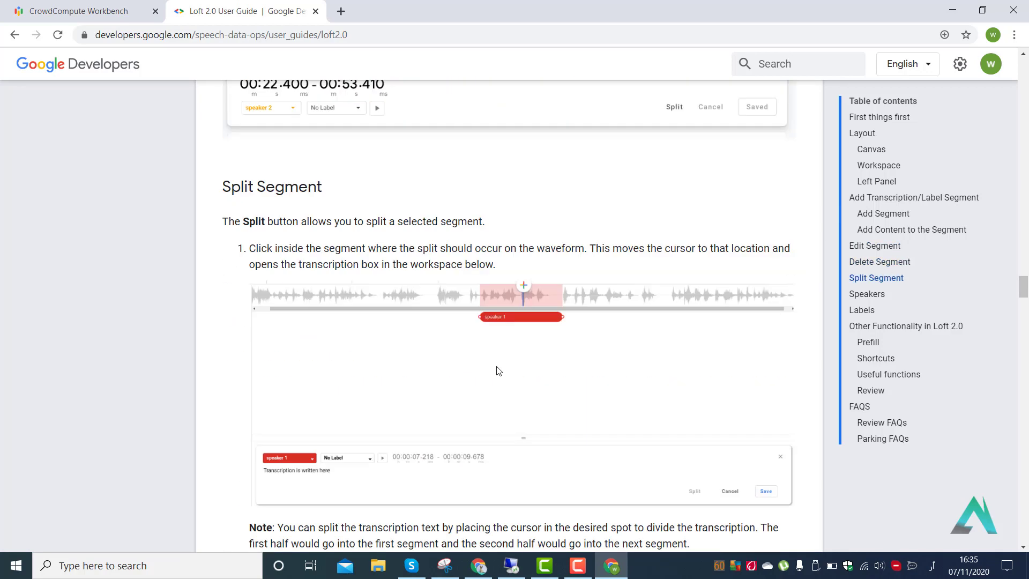
scroll(514, 337, down, 3)
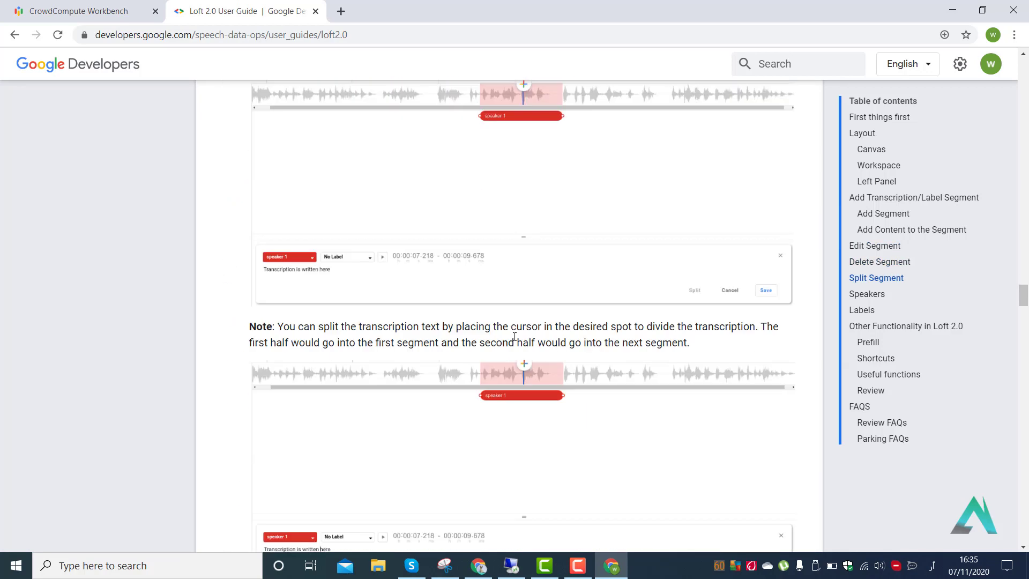
scroll(515, 337, down, 15)
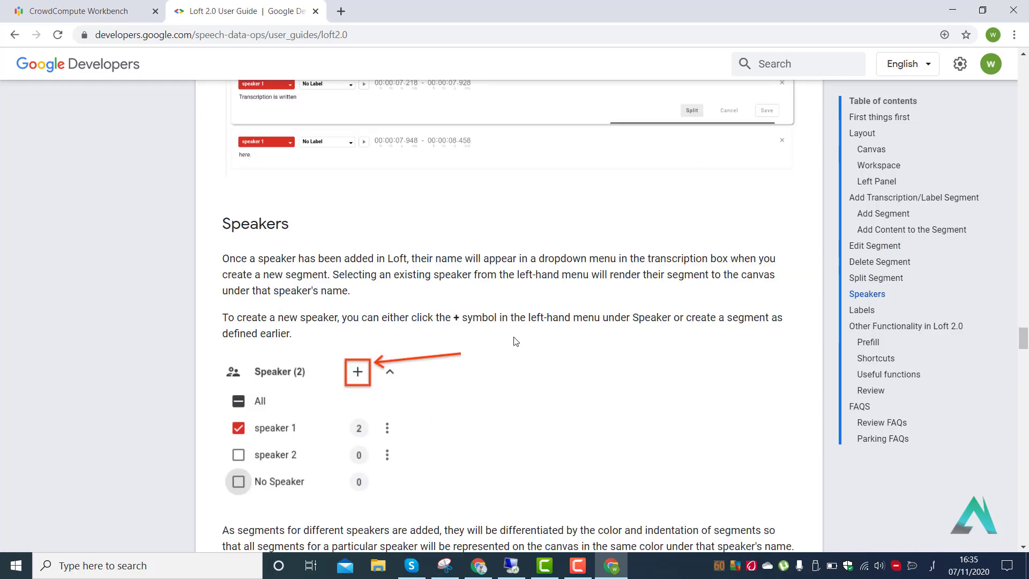
scroll(516, 342, down, 16)
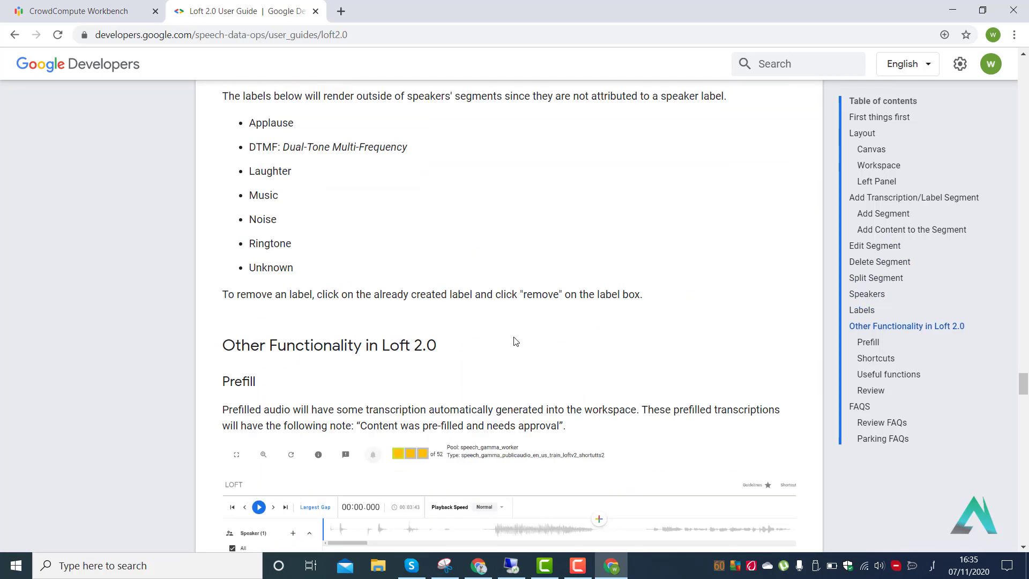
Examine the guide's lists of labels inside and outside speaker segments, highlighting entries such as Singing, Unintelligible and Laughter.
scroll(516, 341, up, 3)
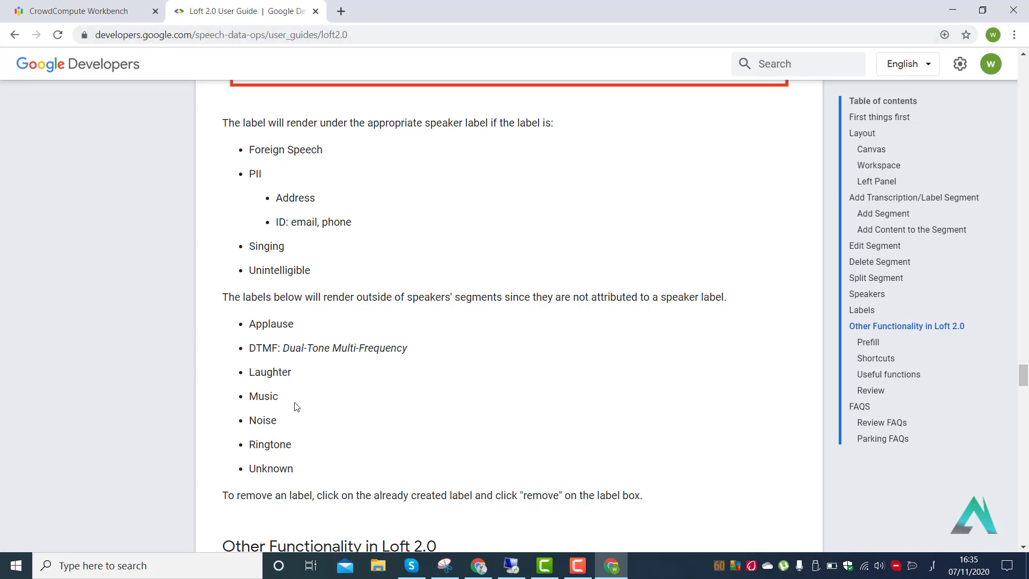
drag(287, 419, 251, 399)
drag(290, 245, 248, 246)
drag(314, 270, 254, 271)
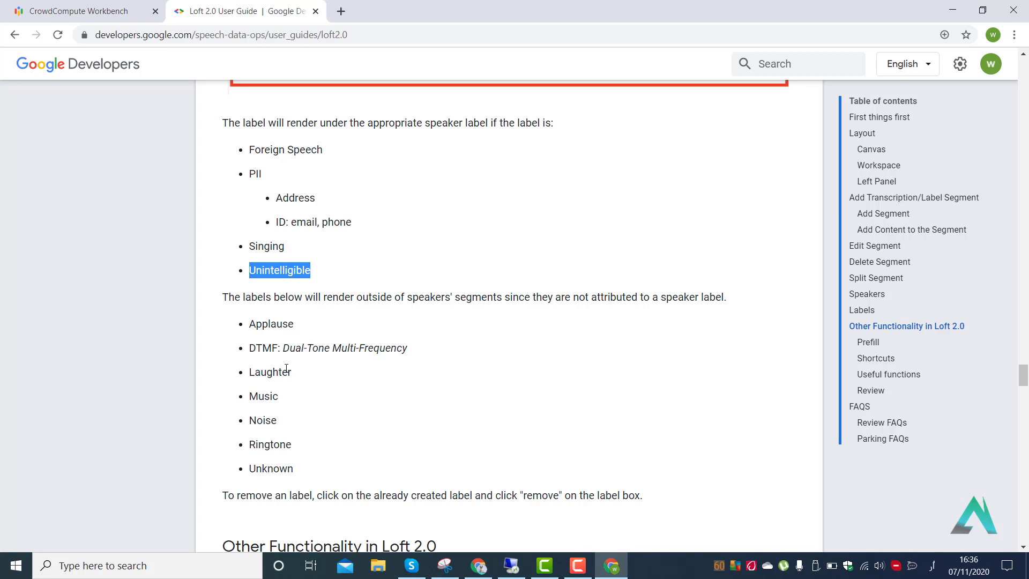
drag(294, 373, 244, 376)
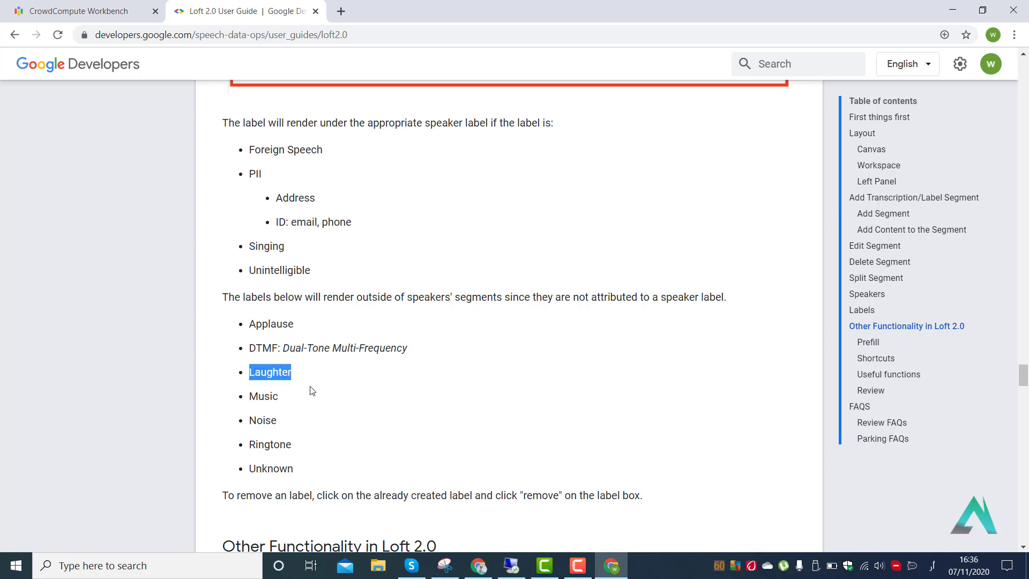
scroll(310, 391, down, 3)
scroll(310, 391, up, 5)
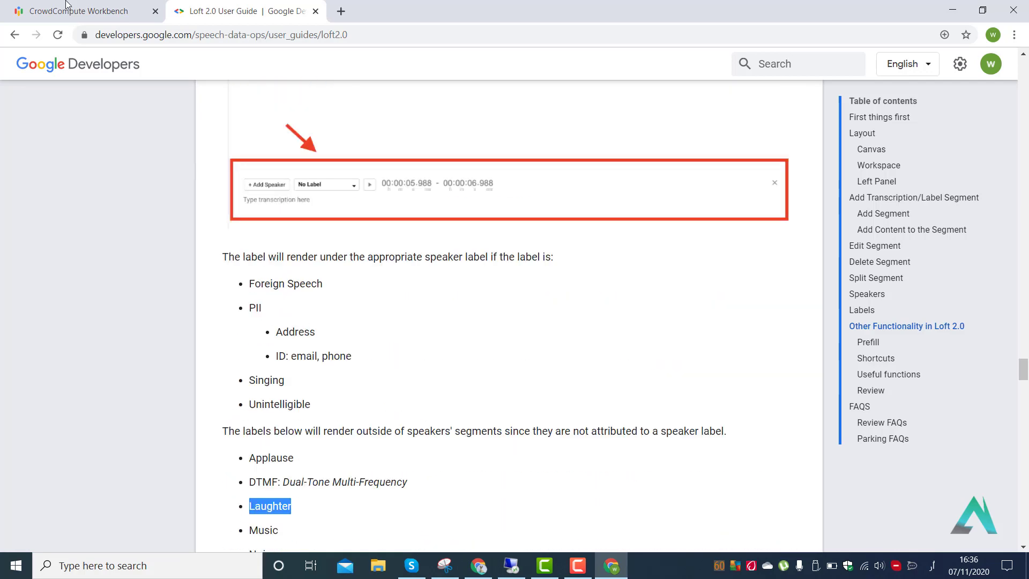
Return to the CrowdCompute Workbench and examine the speaker 2 segment's label options from Noise to Offensive Speech, leaving No Label selected.
key(ctrl+shift+Tab)
scroll(390, 439, down, 1)
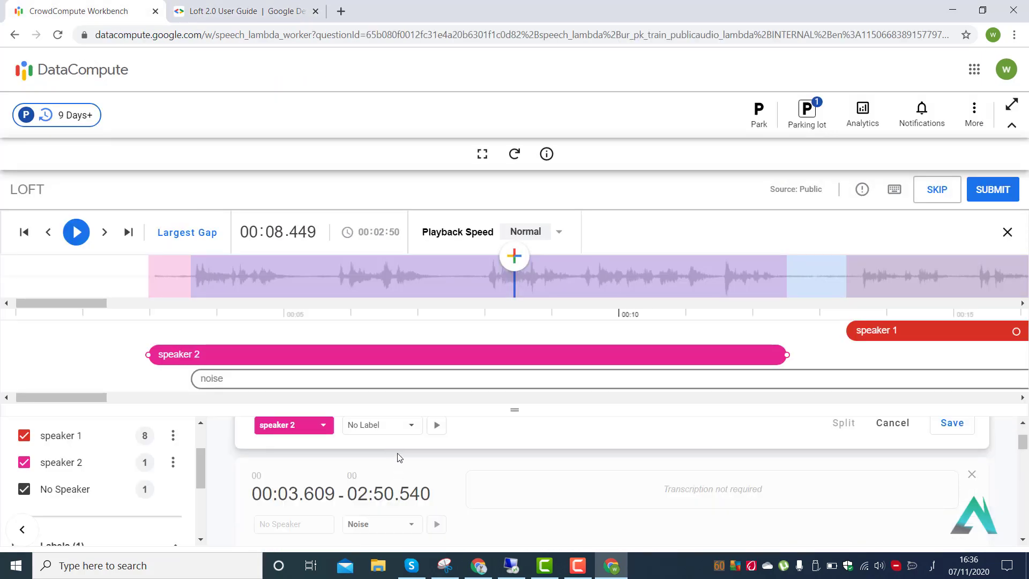
click(411, 425)
scroll(420, 294, down, 4)
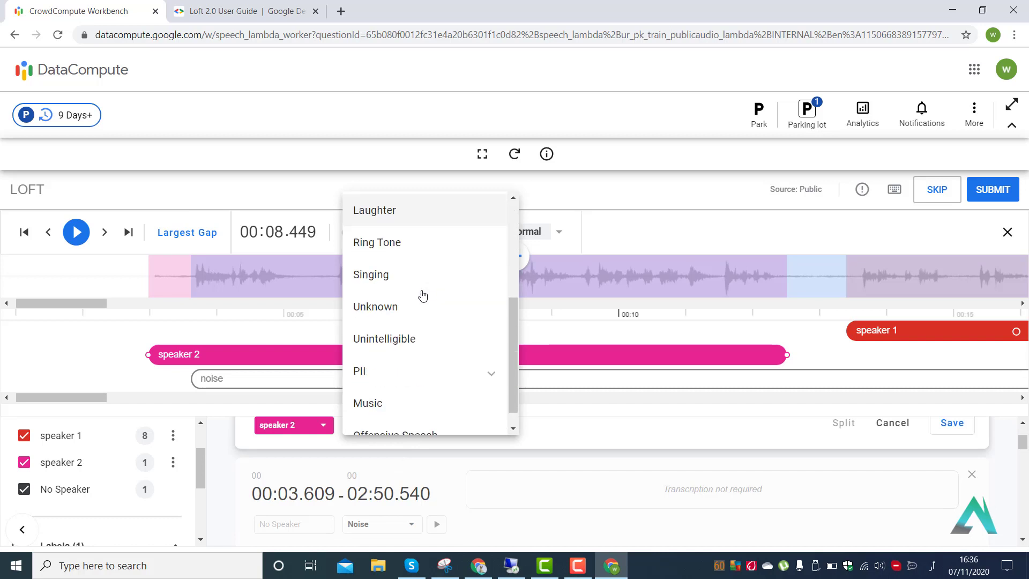
scroll(423, 298, up, 5)
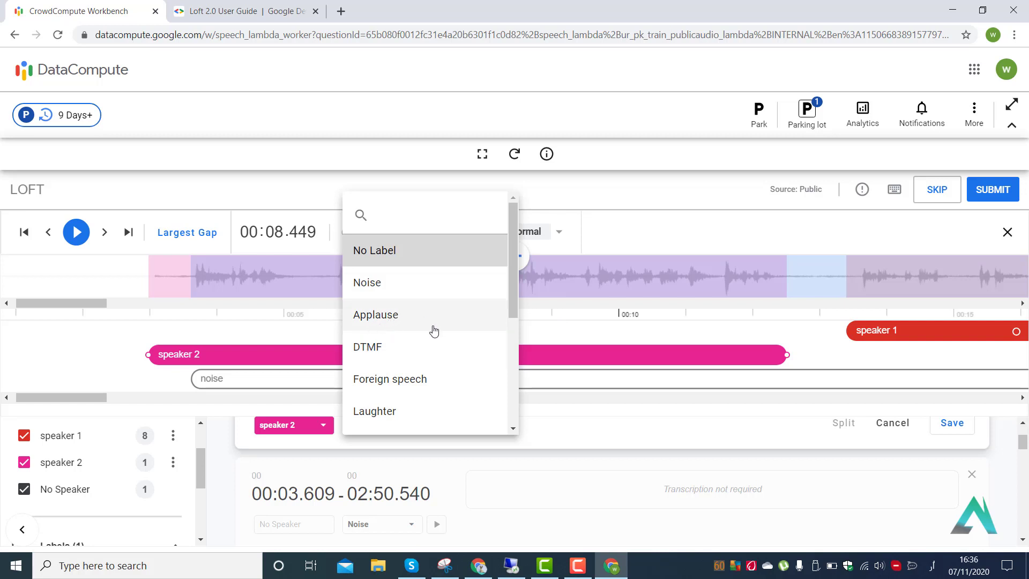
scroll(432, 329, down, 3)
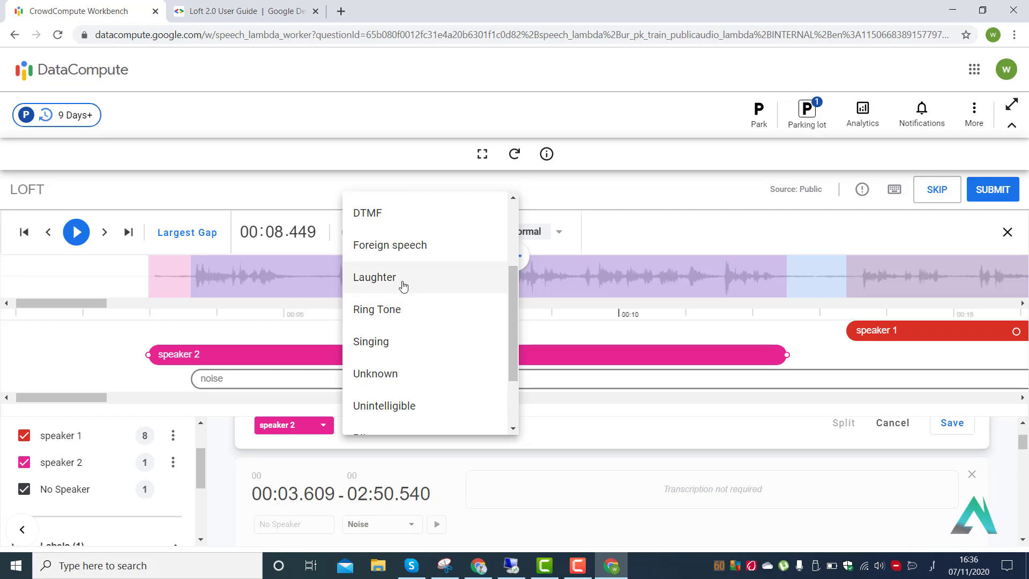
scroll(404, 286, down, 2)
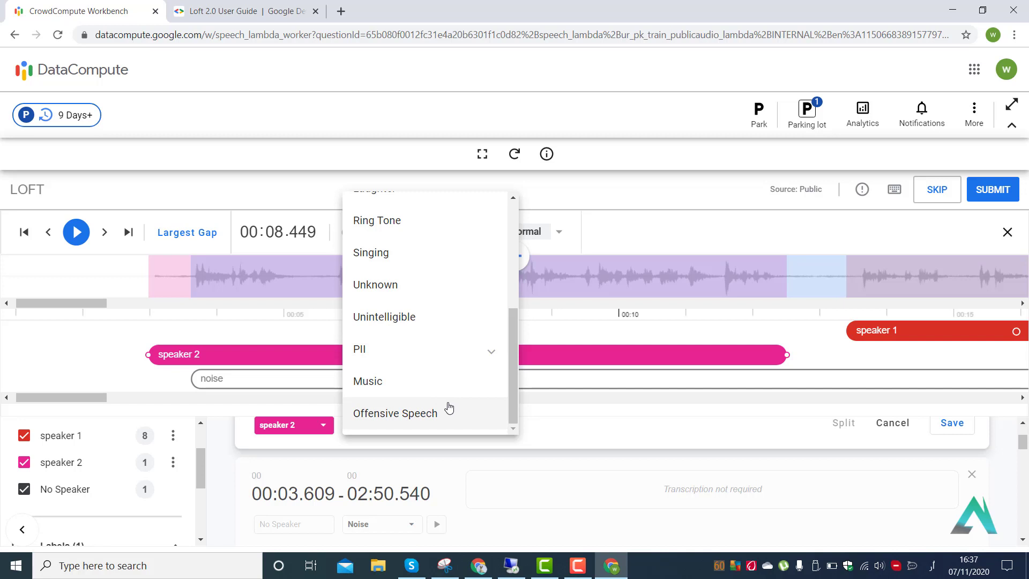
scroll(448, 409, up, 5)
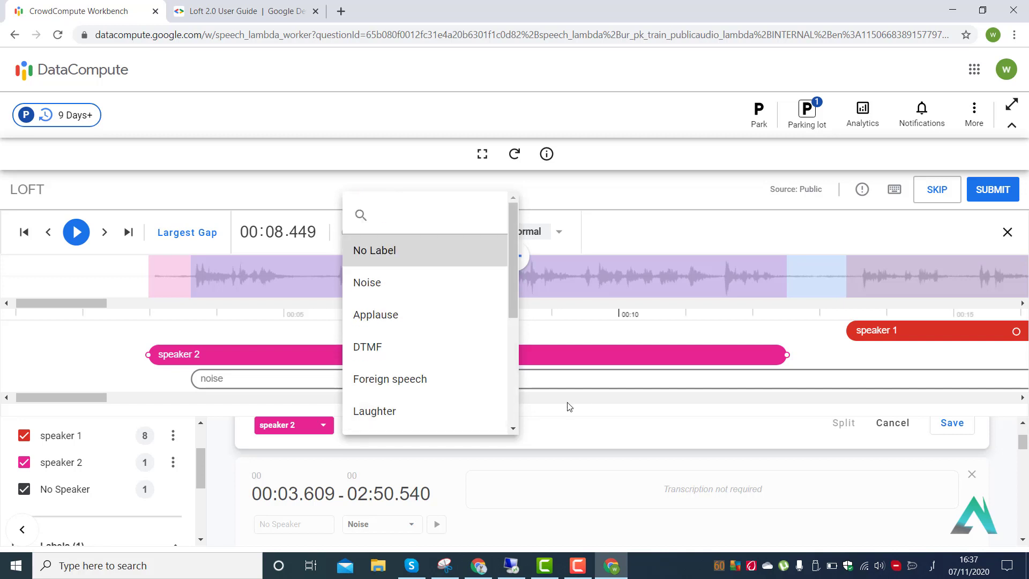
click(711, 401)
Move the timeline ahead to 00:21.869, and view the last 7 days' contribution analytics before returning to the workbench.
click(608, 403)
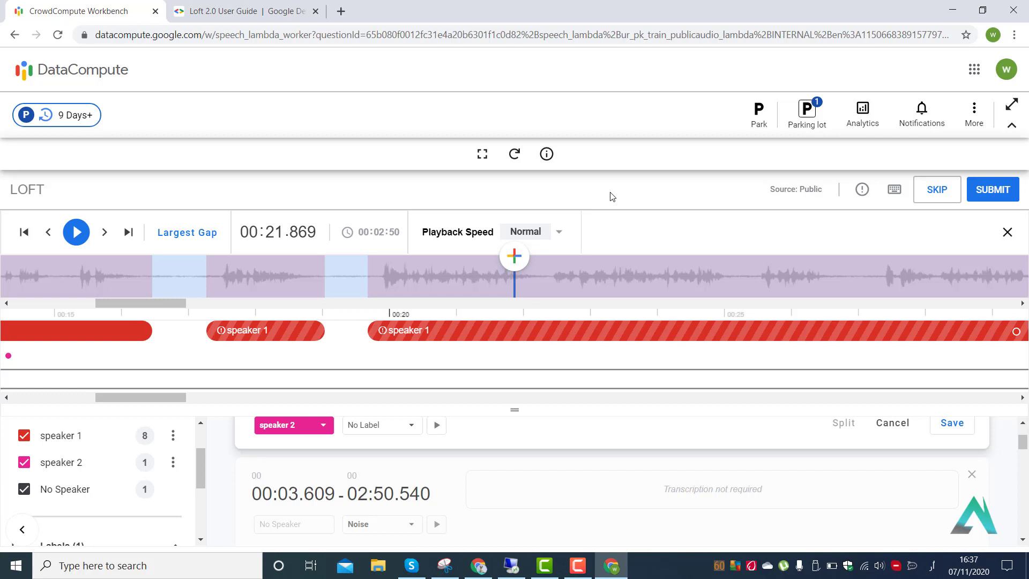
click(864, 112)
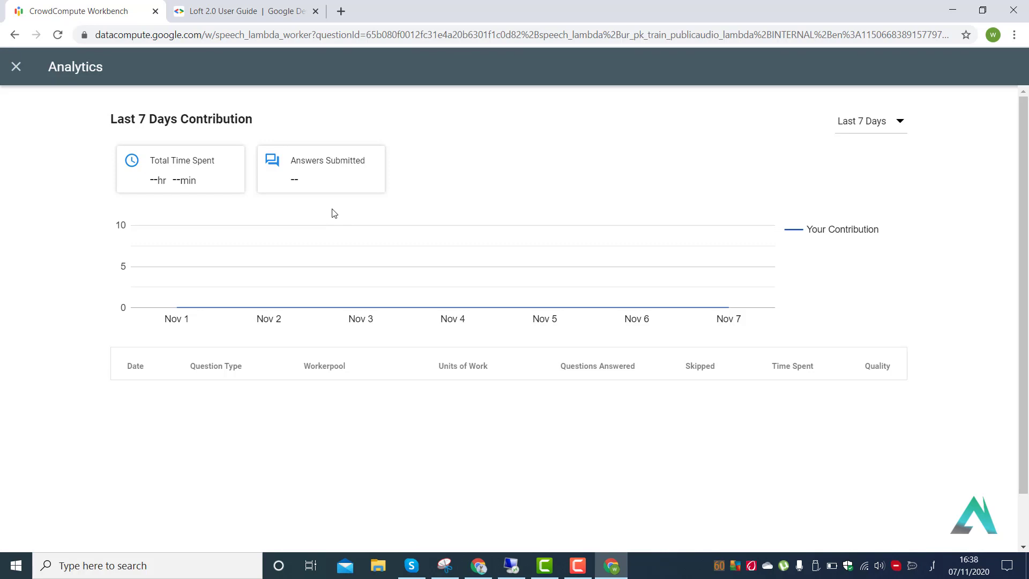
click(16, 66)
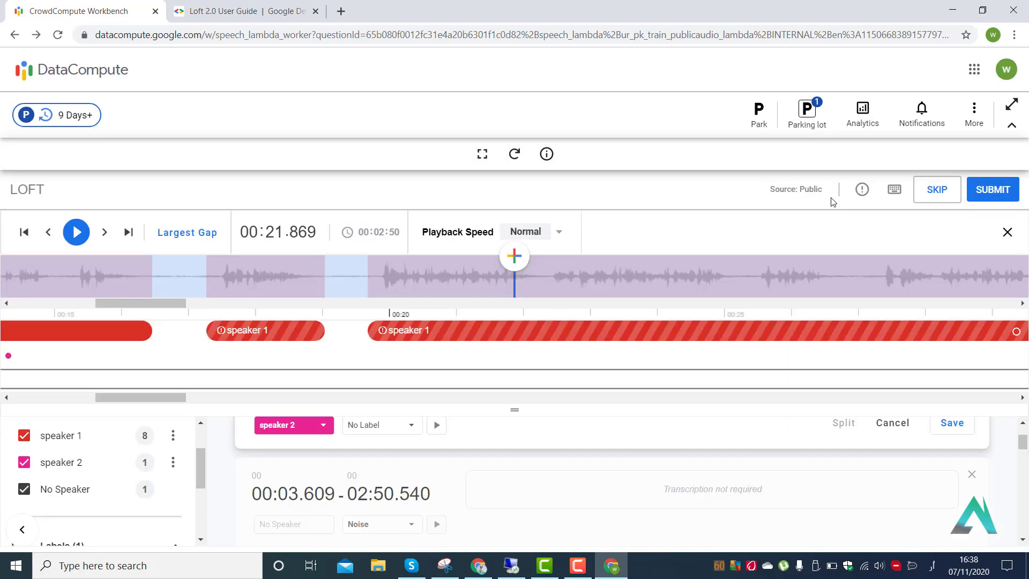